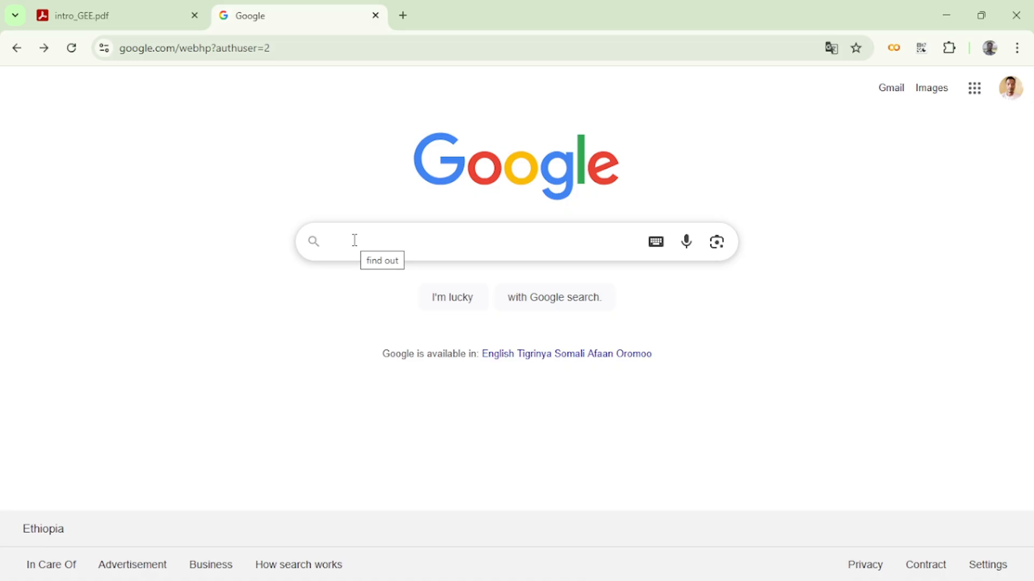
Step: Search Google for "google earth engine" and open the official Google Earth Engine website
text(G)
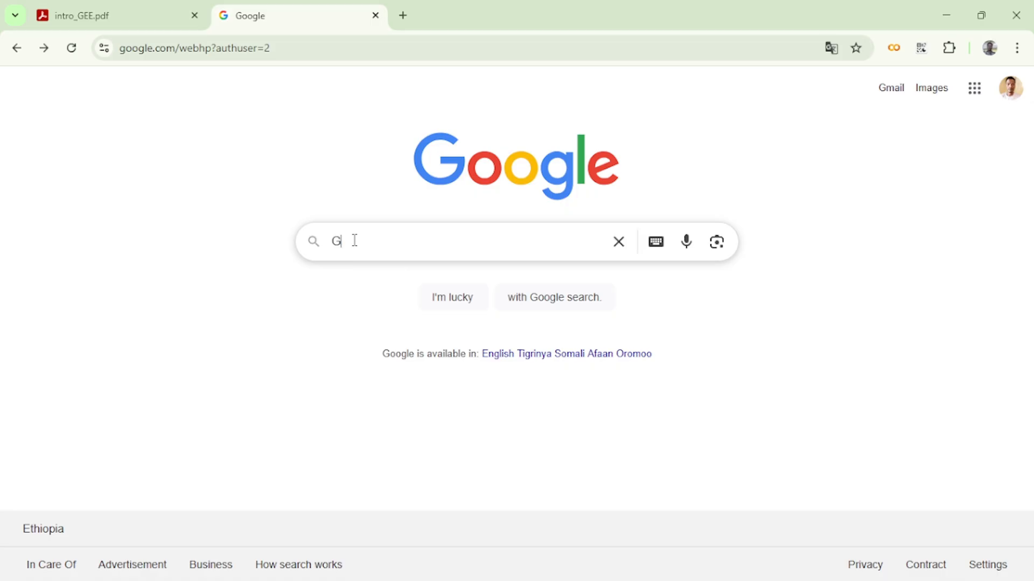
text(oo)
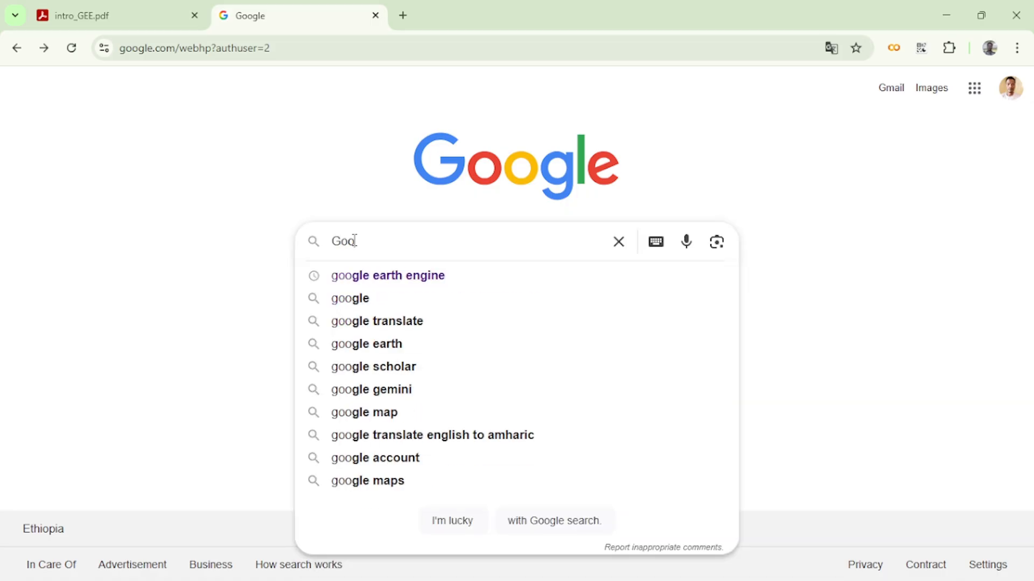
click(397, 279)
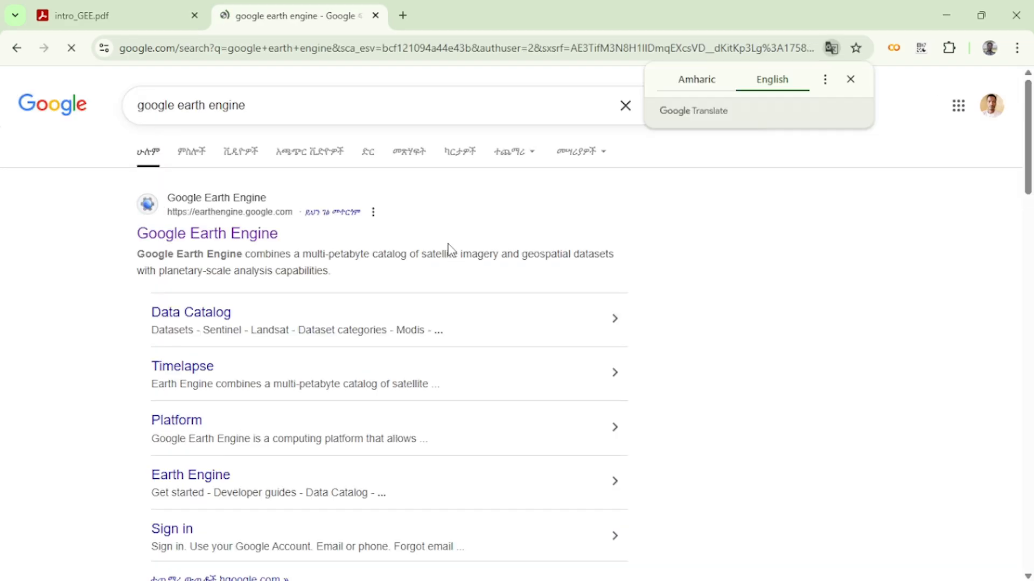
click(245, 241)
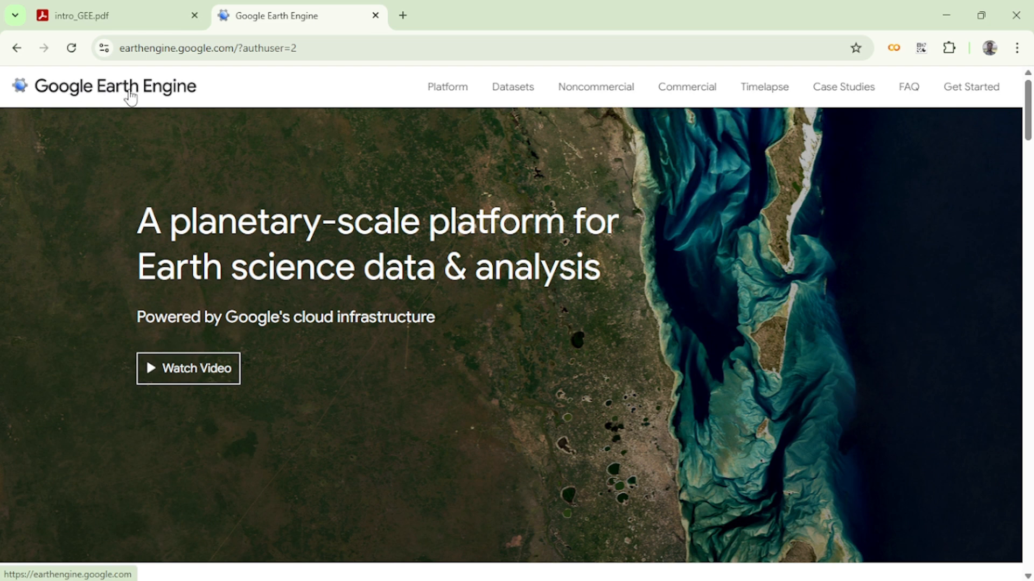
Step: Look through the Earth Engine homepage and start registration from the "Ready To Be Part Of The Solution?" section
mouse_move(451, 108)
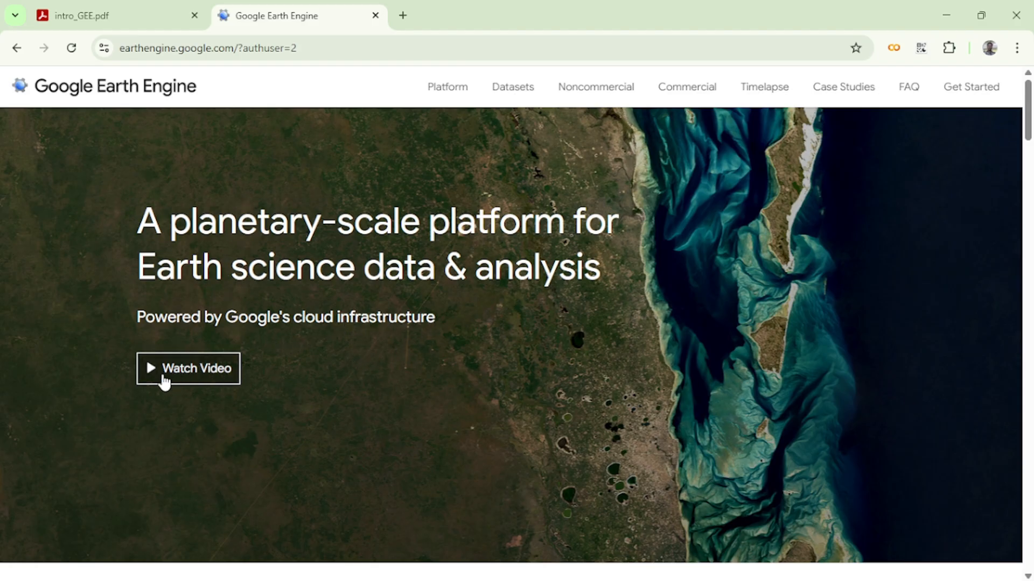
drag(1028, 131, 1030, 186)
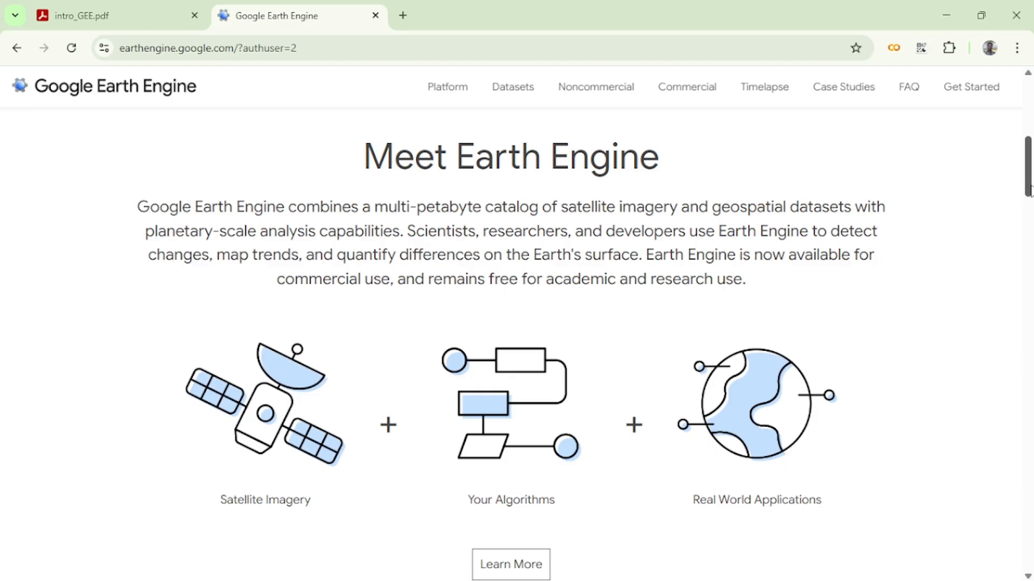
scroll(1028, 195, down, 1)
scroll(1028, 195, down, 3)
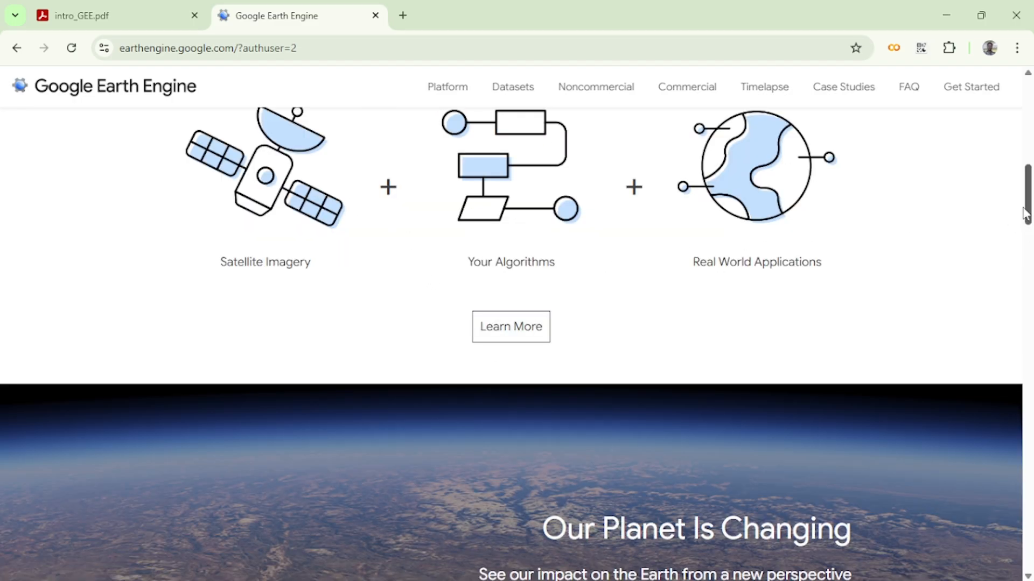
scroll(1024, 203, up, 2)
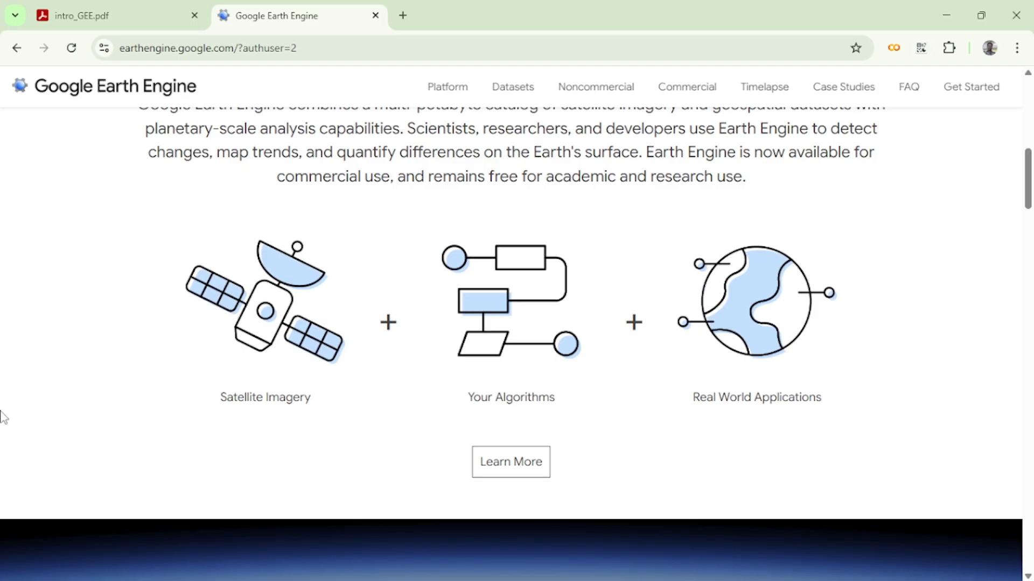
drag(1030, 190, 1032, 259)
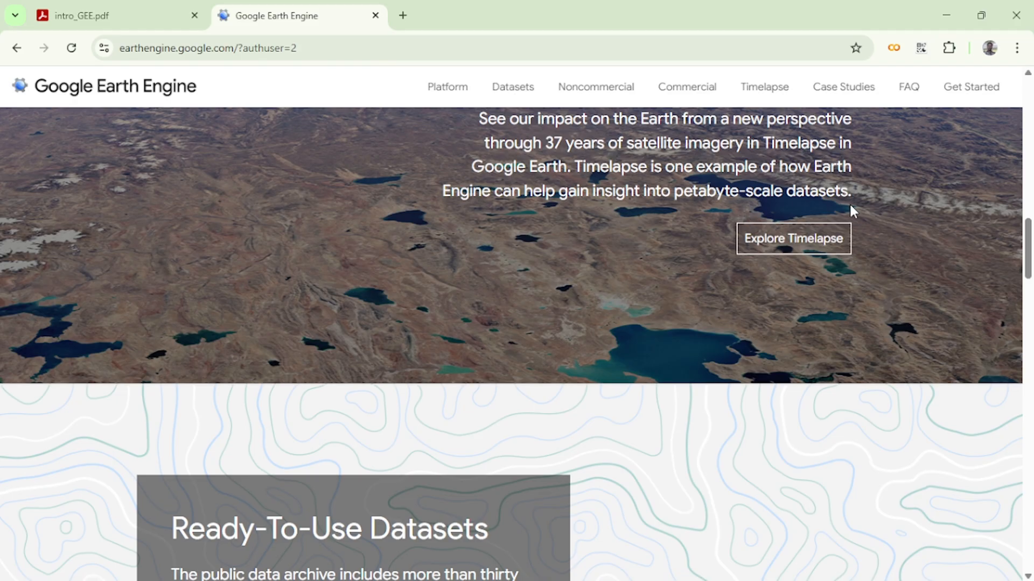
drag(1029, 249, 1029, 528)
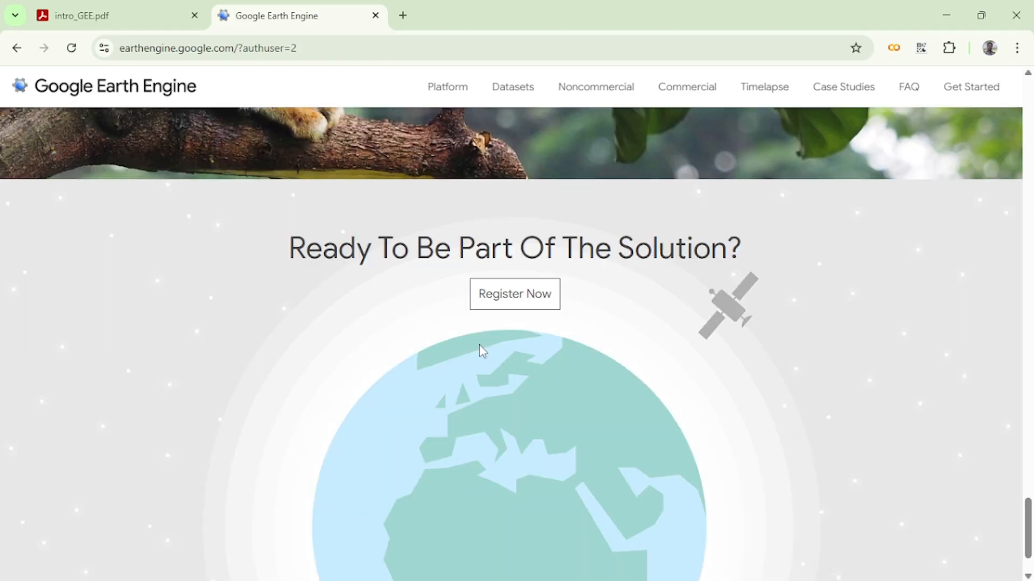
click(520, 298)
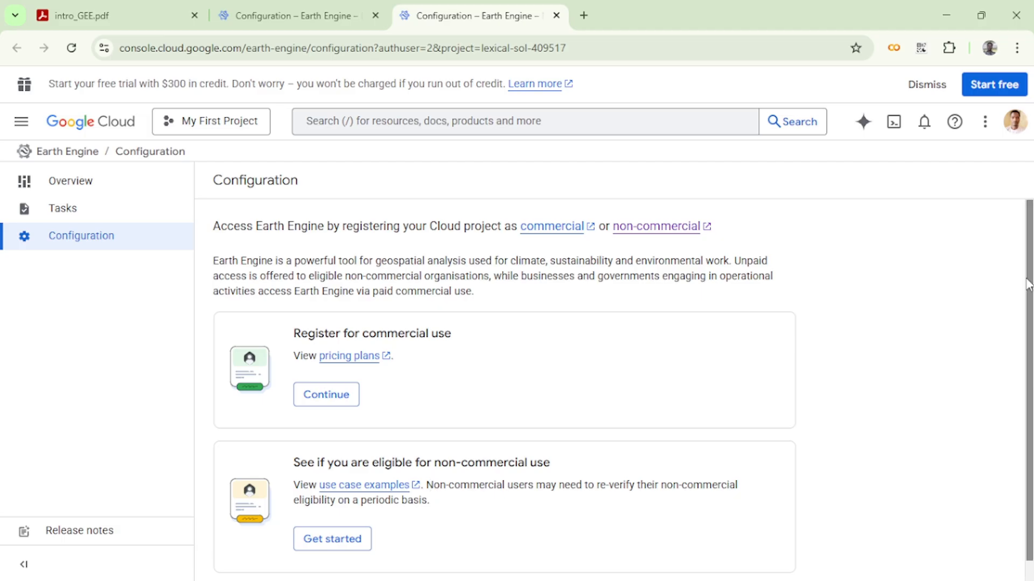
Step: Start the non-commercial eligibility registration and submit "Public or private academic institution" as the organisation type
drag(1028, 284, 1031, 311)
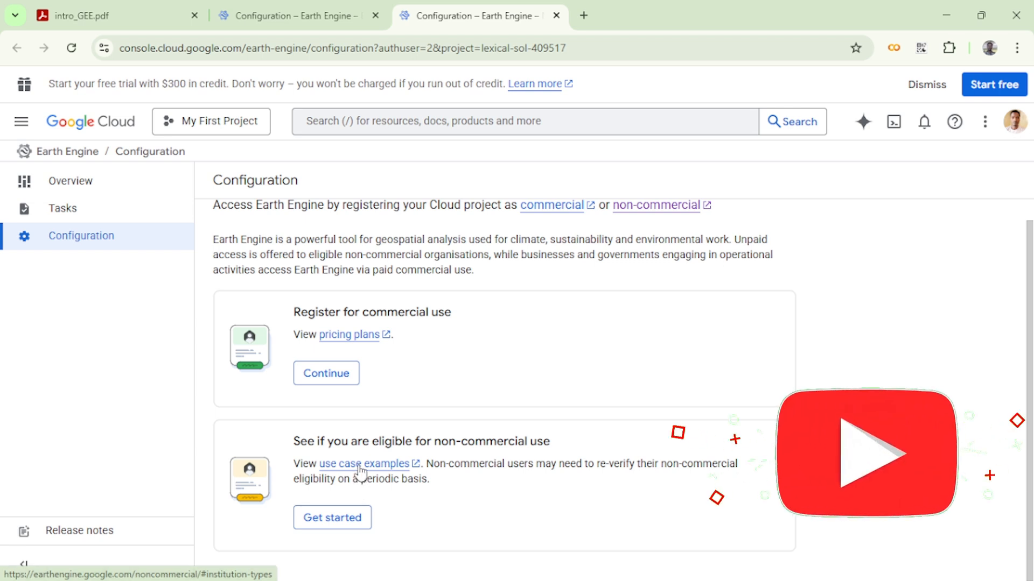
click(315, 520)
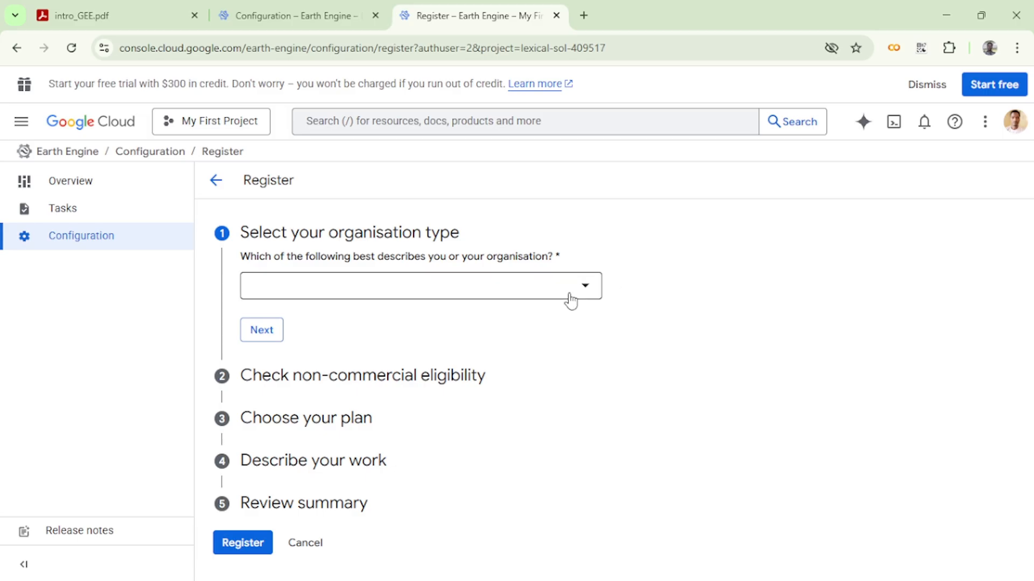
click(586, 298)
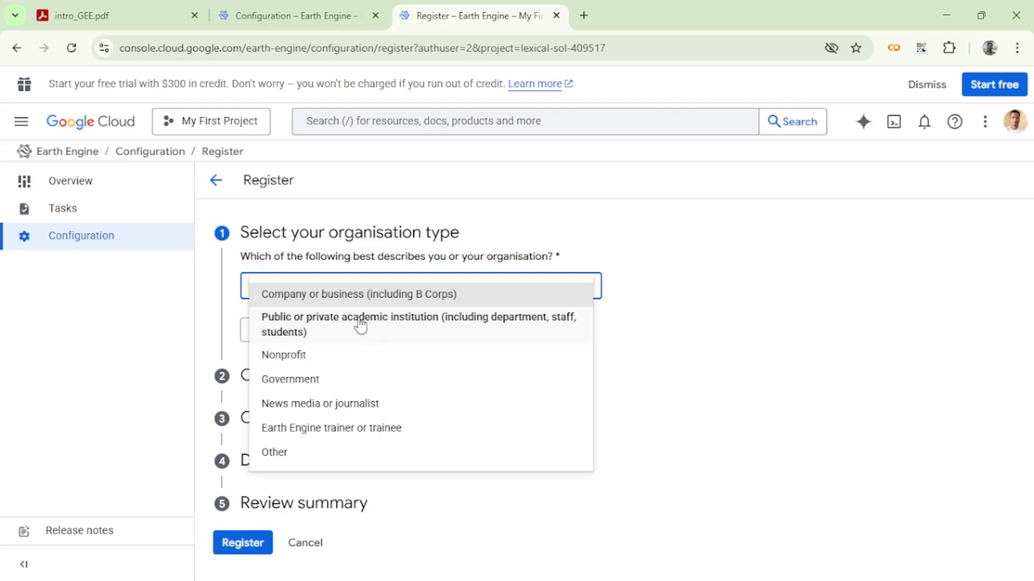
click(394, 322)
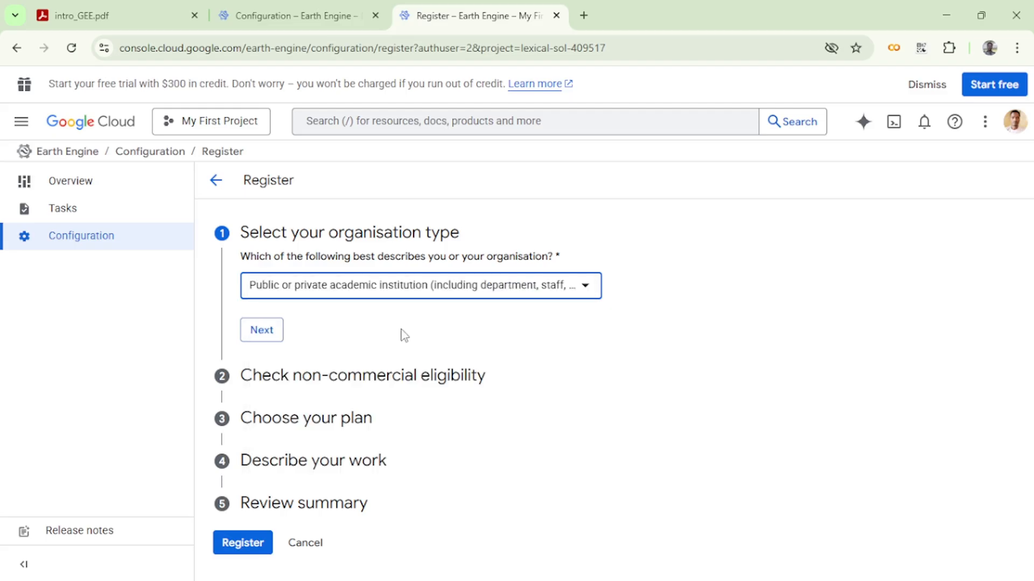
click(269, 333)
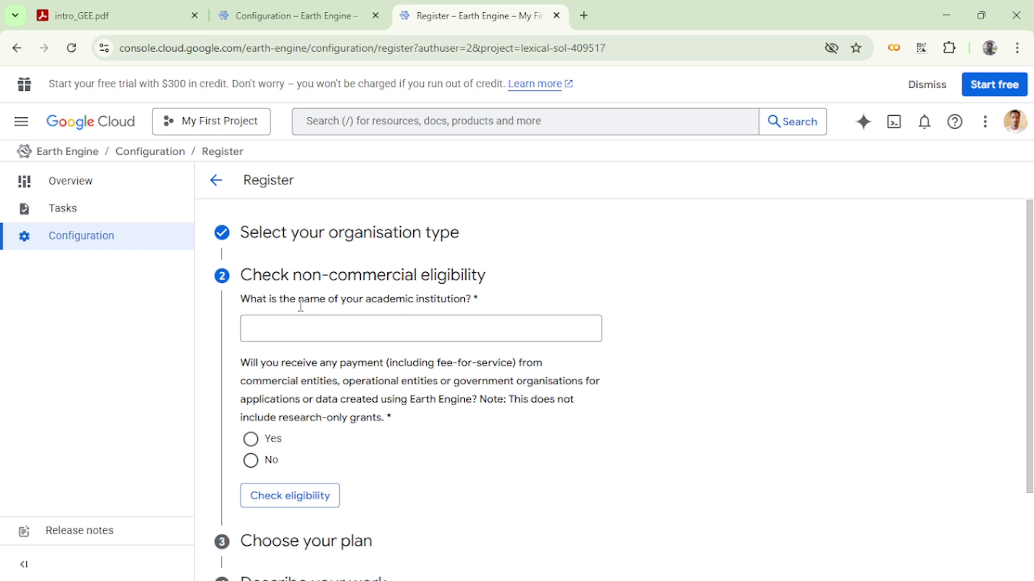
Step: Enter "WOlaita Sodo University, Ethiopia" as the academic institution and answer No to receiving any payment
click(364, 322)
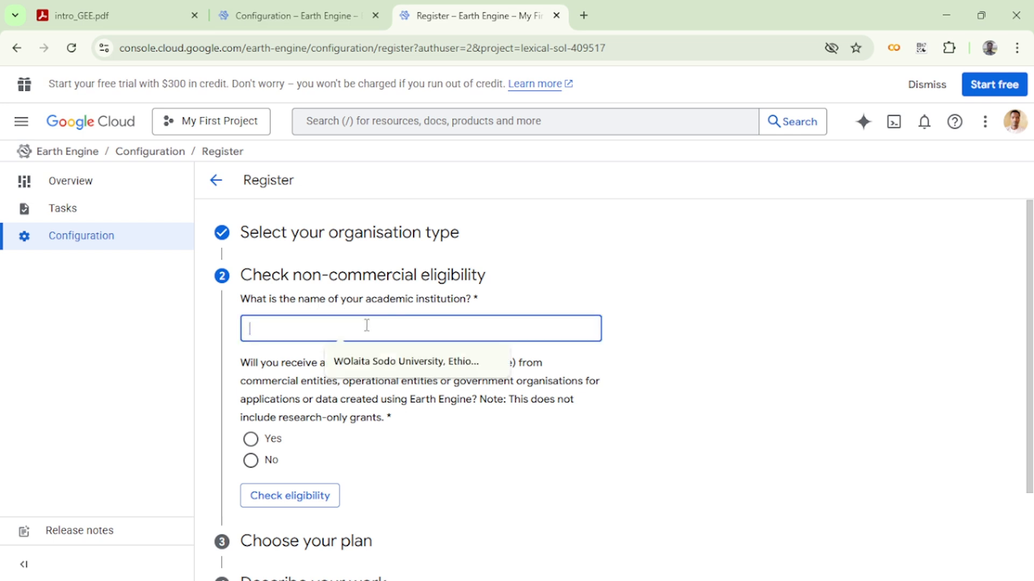
click(397, 361)
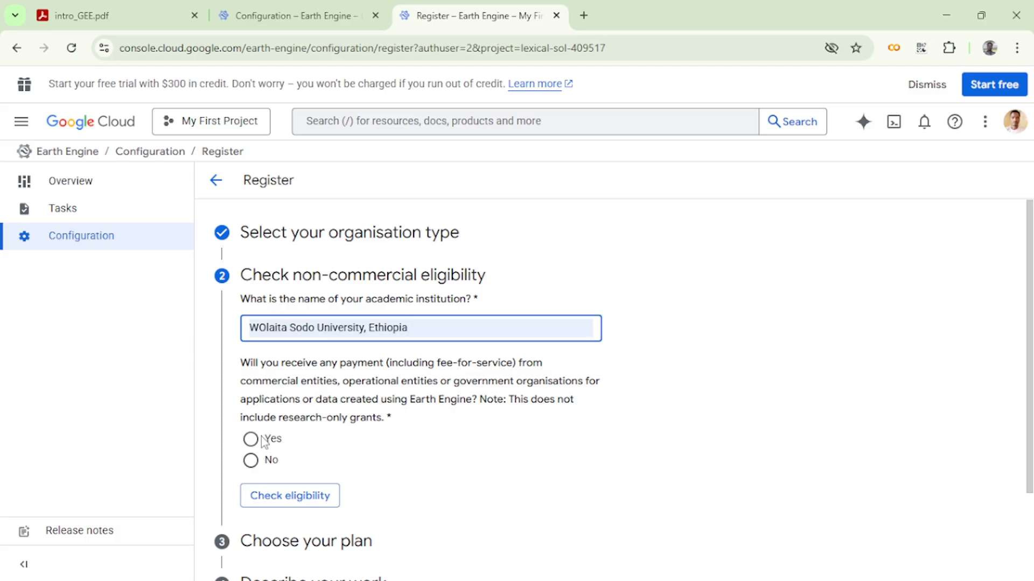
click(251, 462)
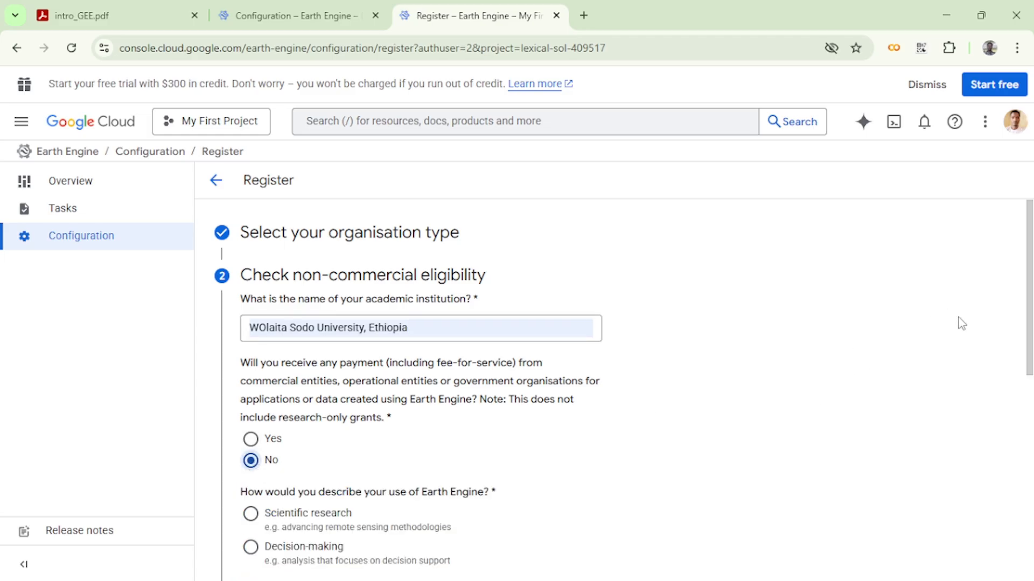
Step: Describe the use as Scientific research and enter the research question "How to use remote sensing data for research"
scroll(1031, 355, down, 3)
scroll(1023, 371, down, 3)
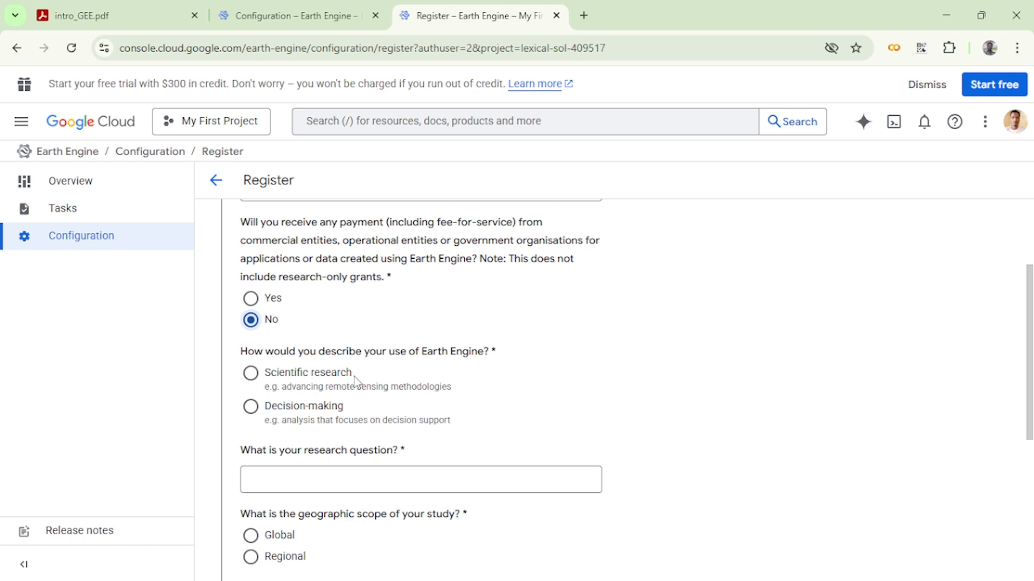
click(250, 373)
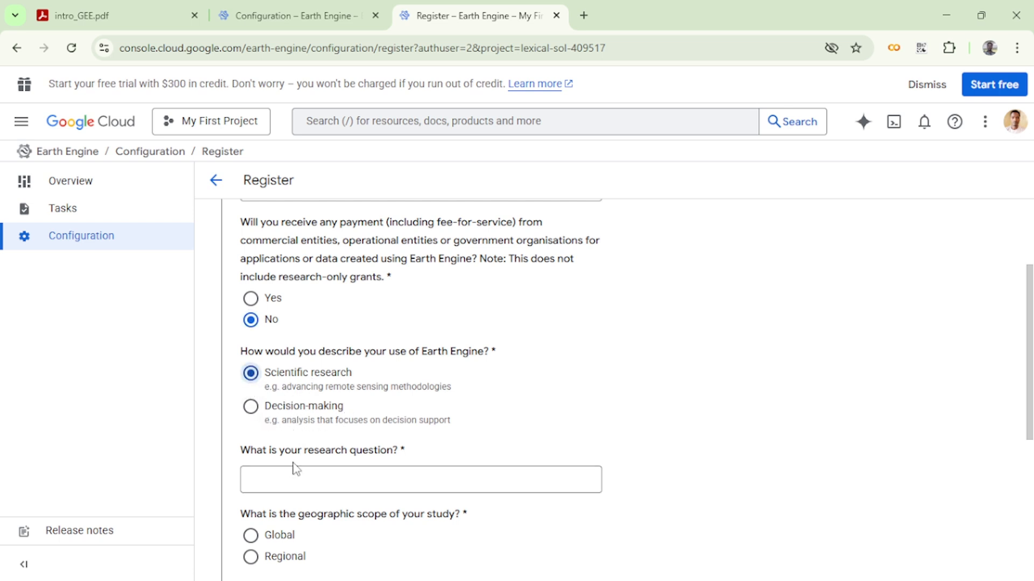
click(340, 473)
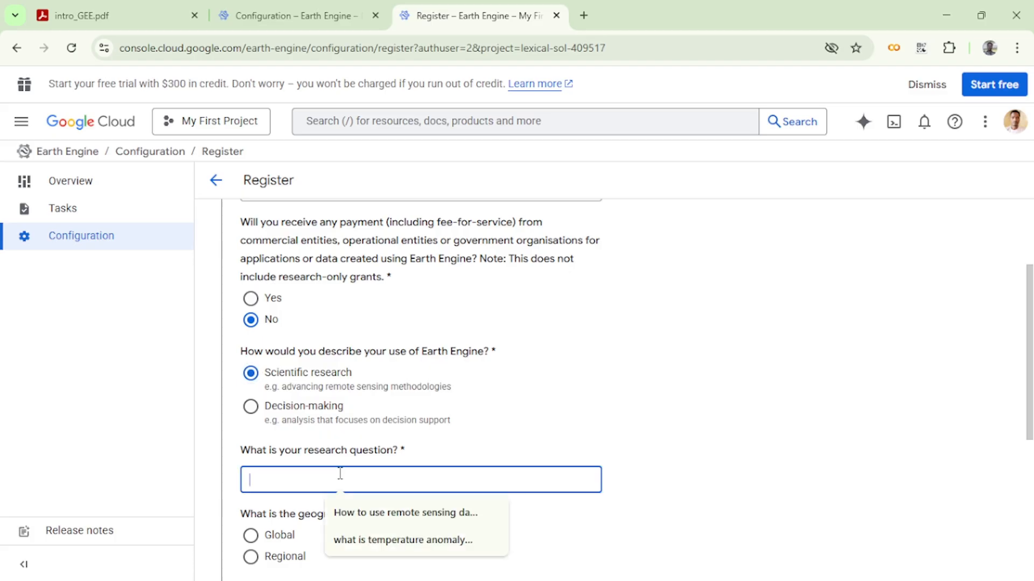
click(395, 514)
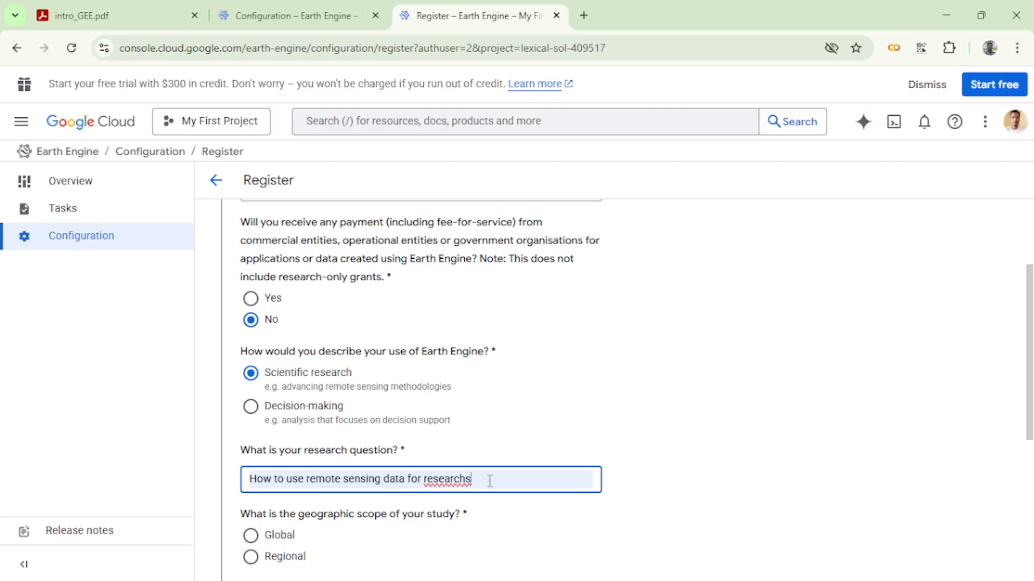
key(BackSpace)
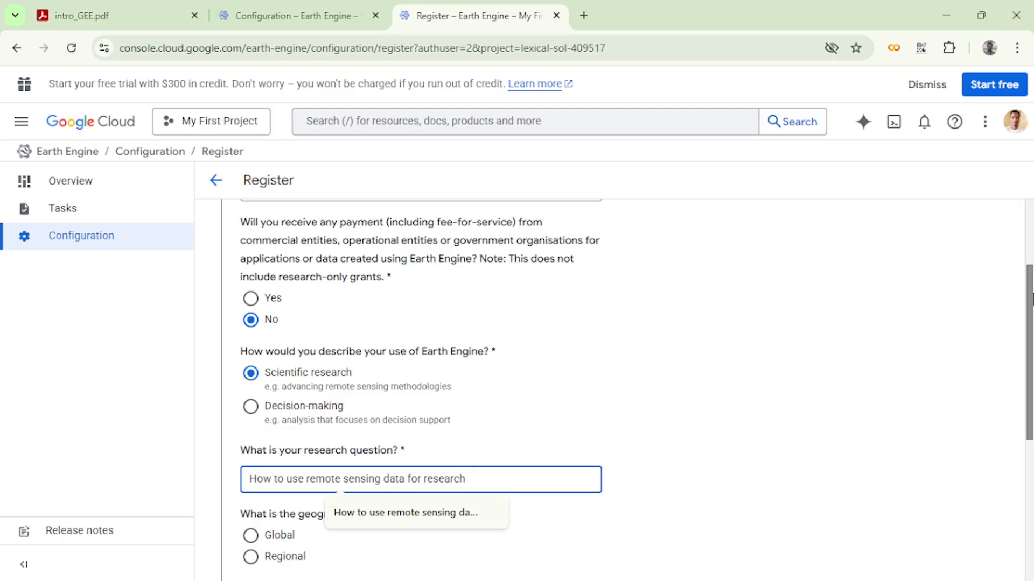
Step: Set the study's geographic scope to Regional with Ethiopia as the region, and answer No to previously published work
drag(1032, 295, 1031, 408)
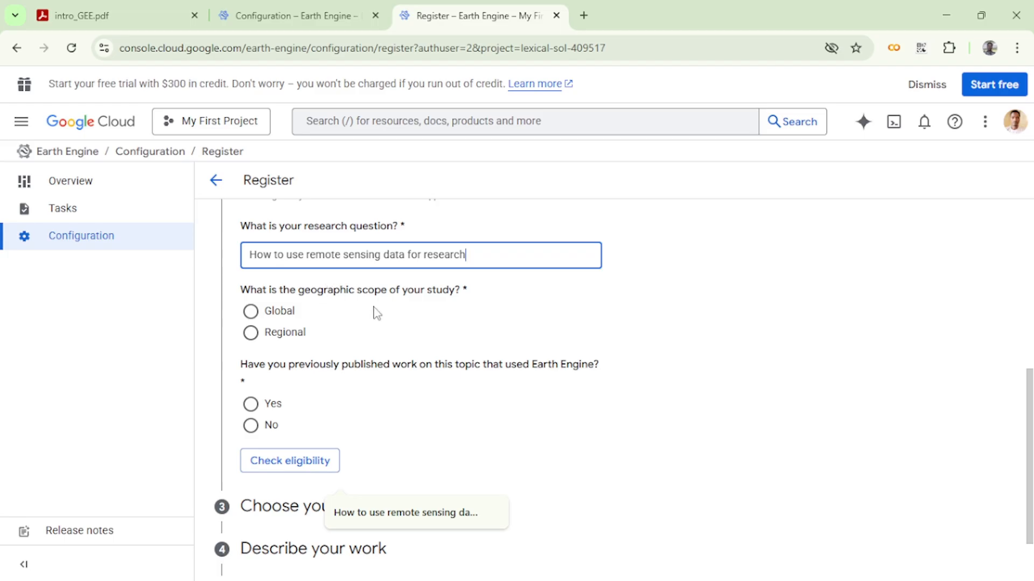
click(254, 335)
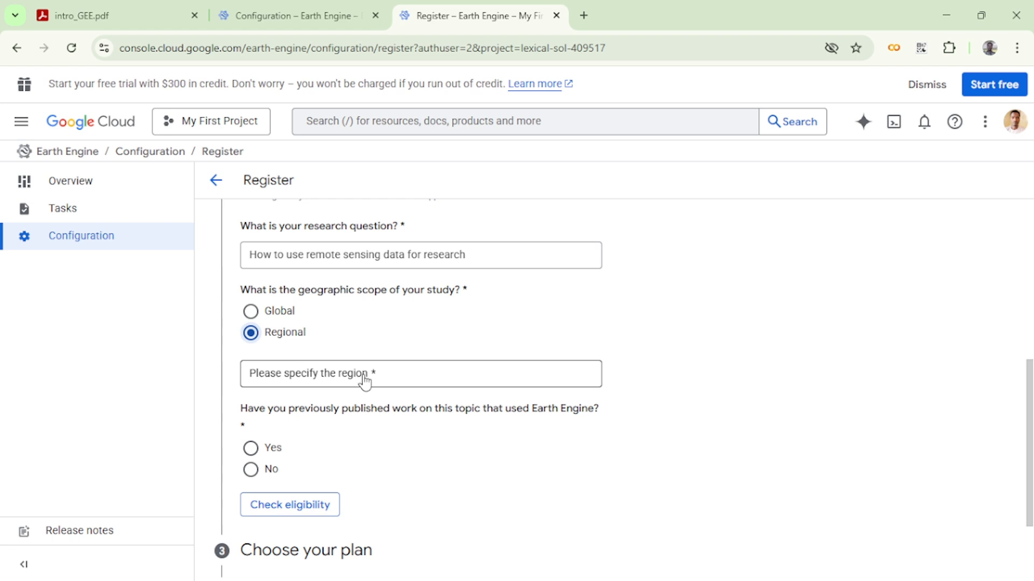
click(386, 377)
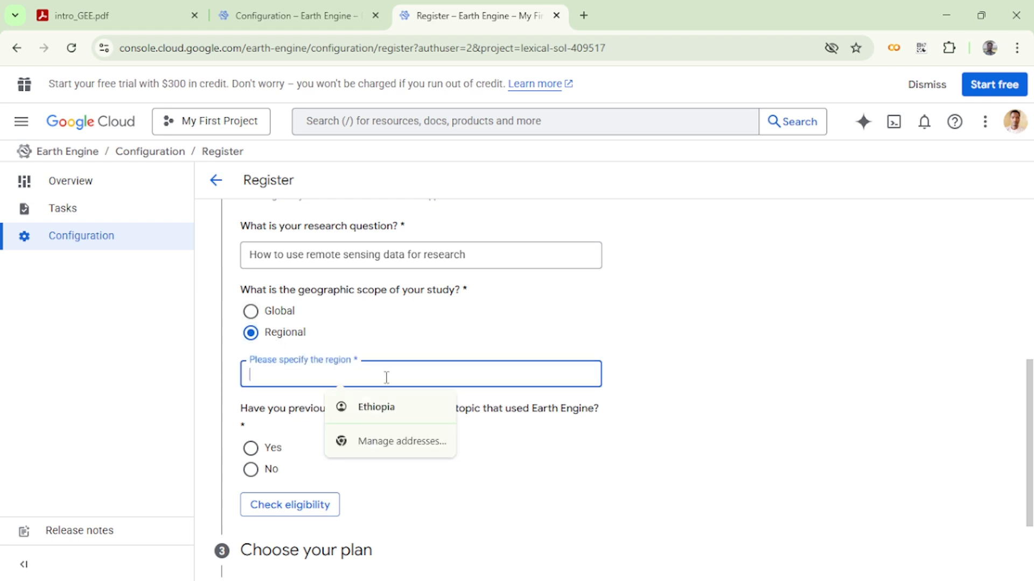
click(379, 407)
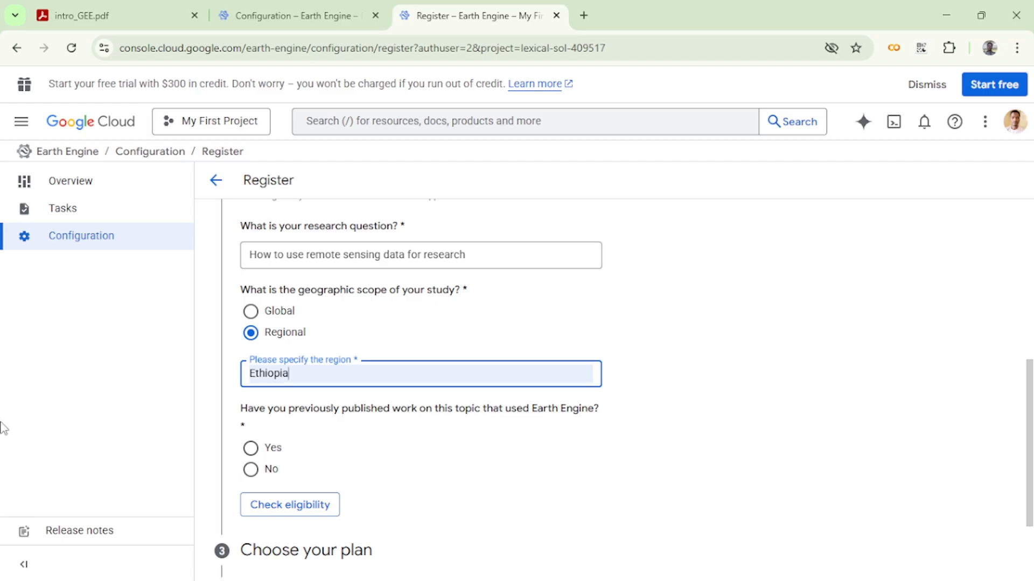
click(251, 469)
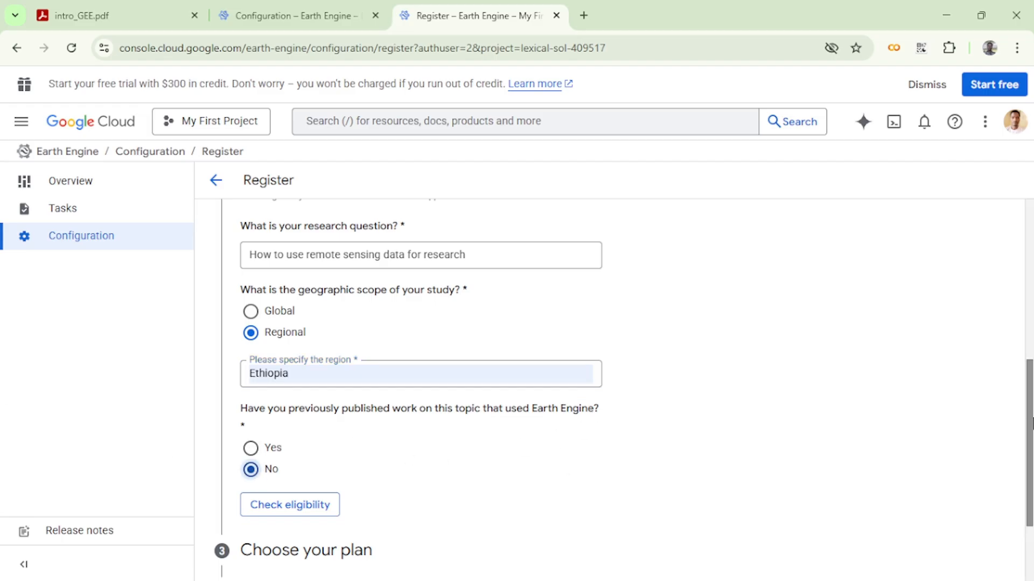
Step: Run the non-commercial eligibility check and proceed past the plan stage to the work description
scroll(474, 422, down, 2)
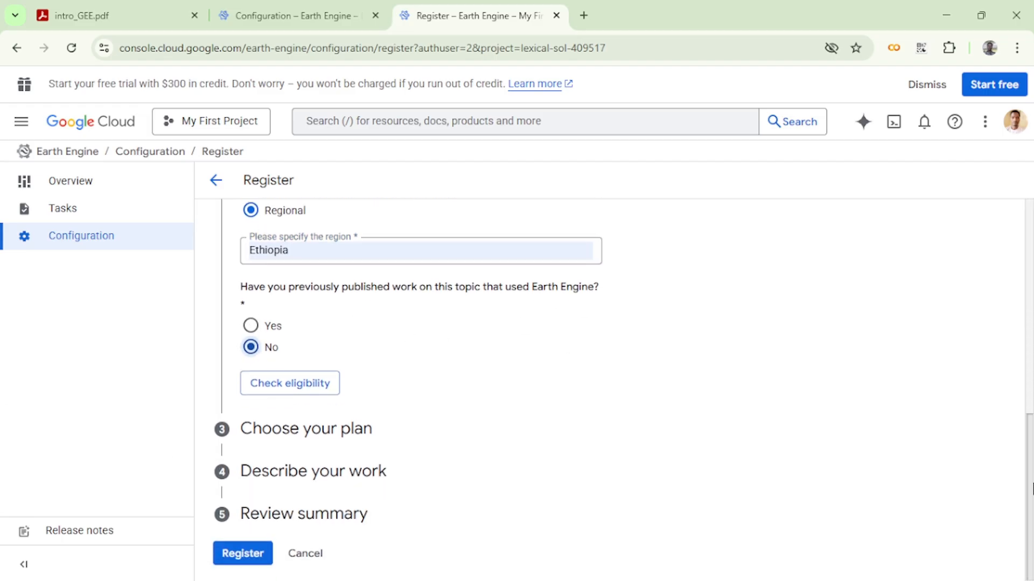
click(275, 385)
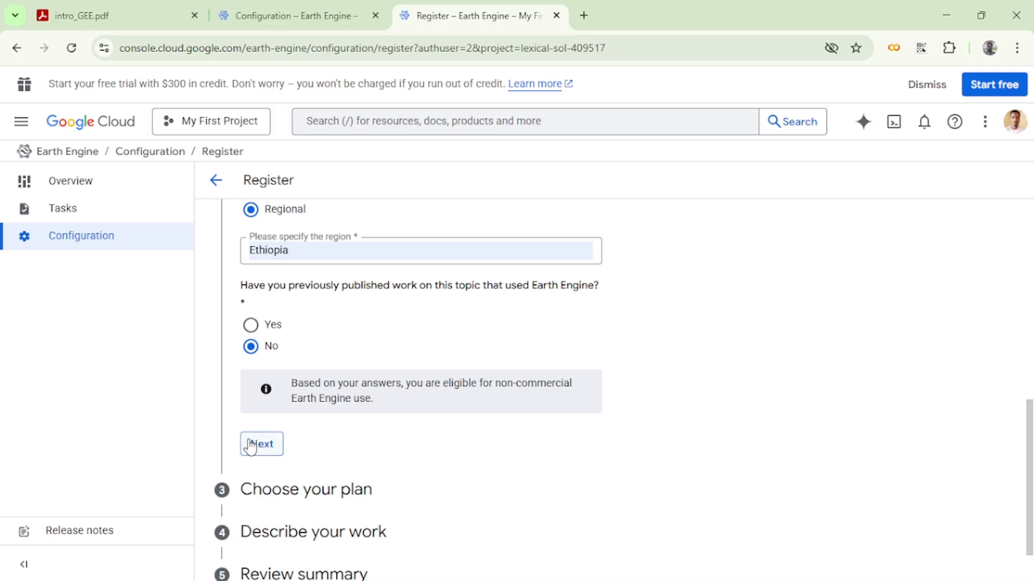
click(263, 447)
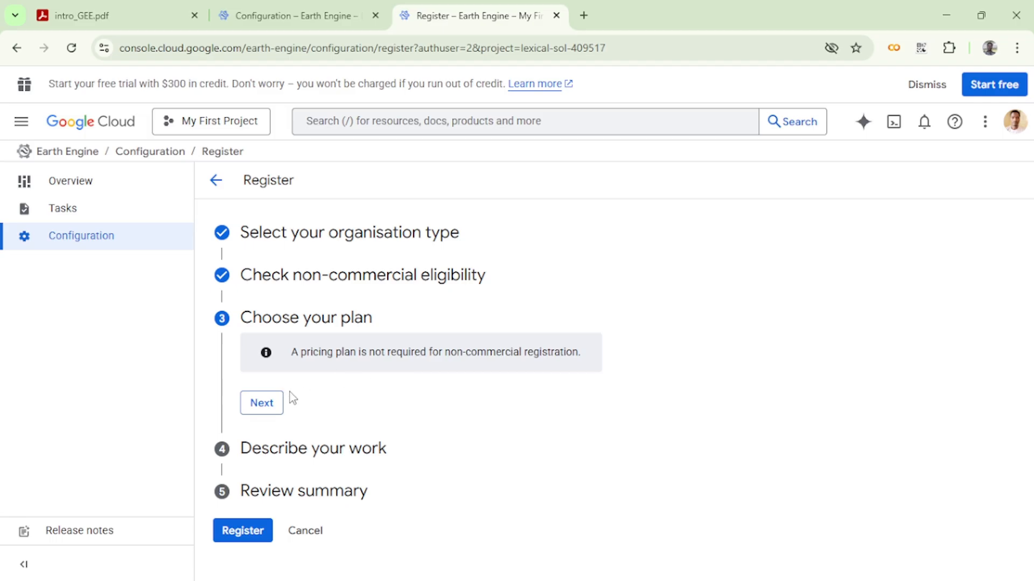
click(262, 404)
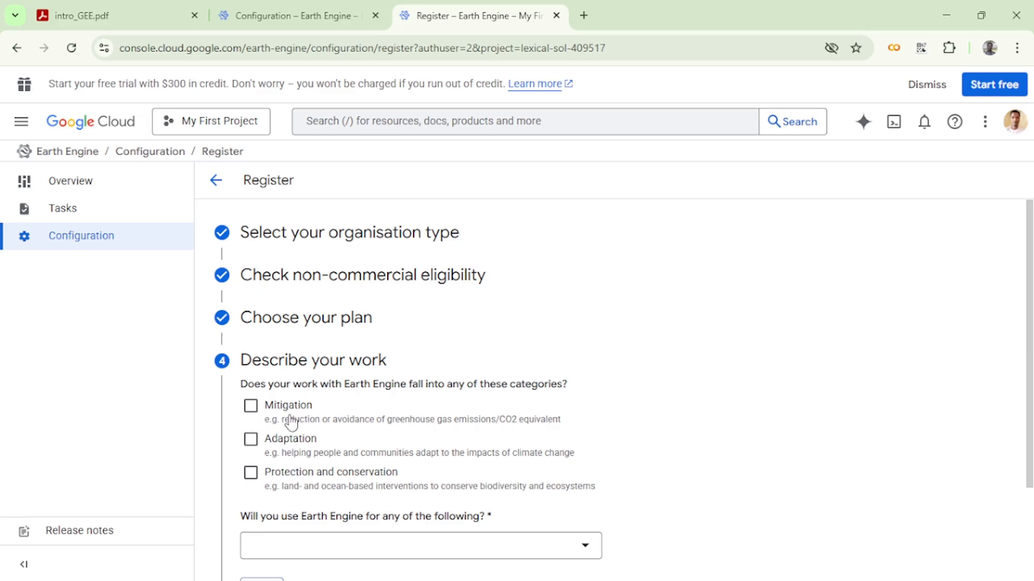
Step: Mark the work as falling under Mitigation, Adaptation, and Protection and conservation
click(258, 415)
click(252, 442)
click(250, 474)
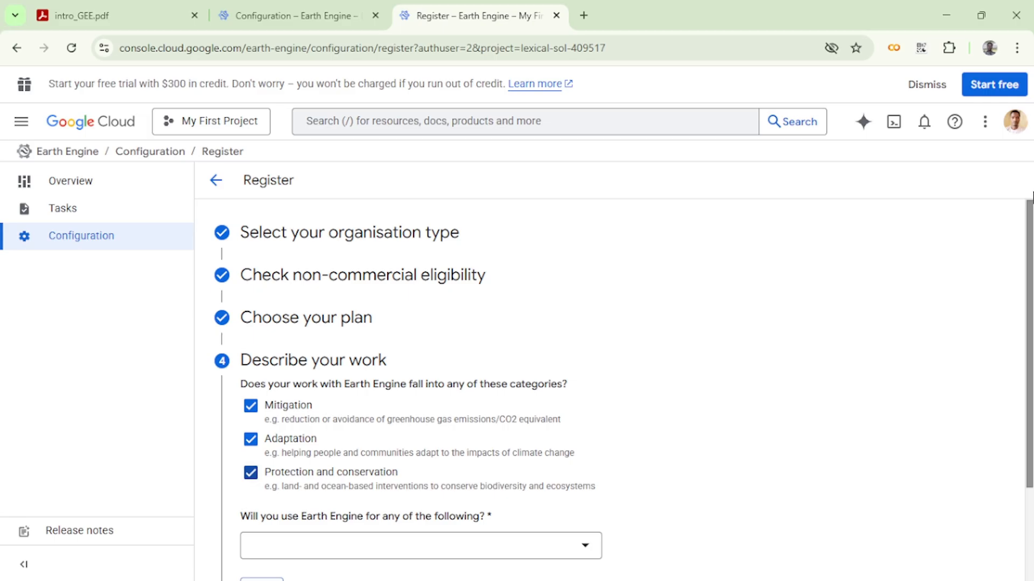
scroll(1031, 286, down, 1)
scroll(1031, 286, down, 1)
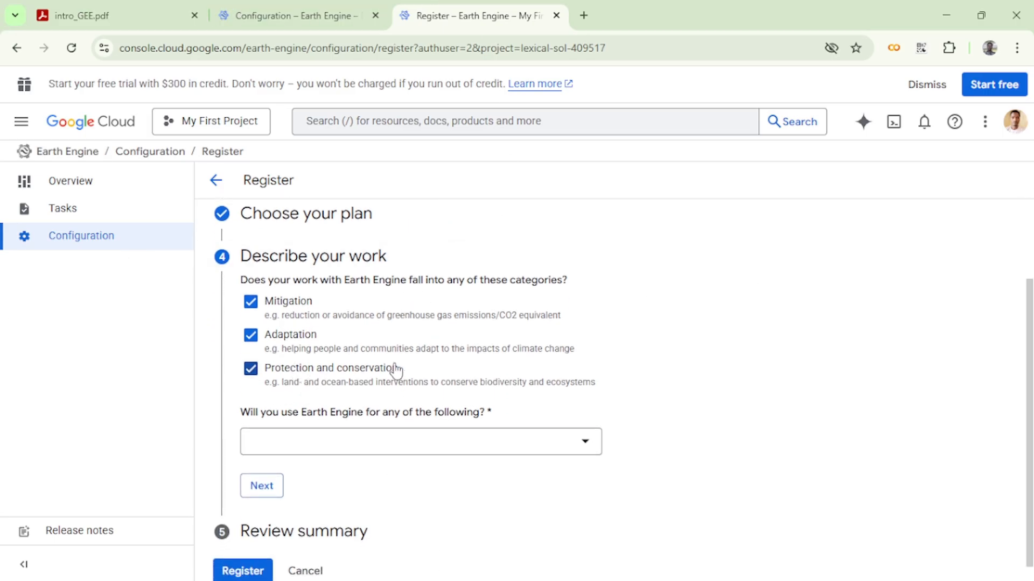
Step: Select Agriculture, Air quality/Pollution, and Artificial intelligence and machine learning (AI/ML) as the Earth Engine uses, and continue to the review summary
click(585, 442)
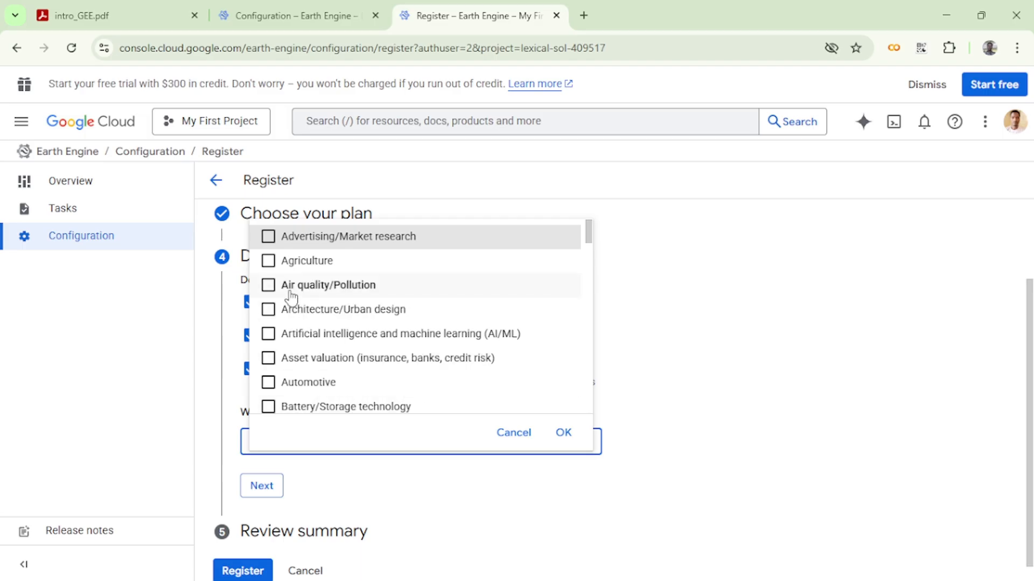
click(271, 264)
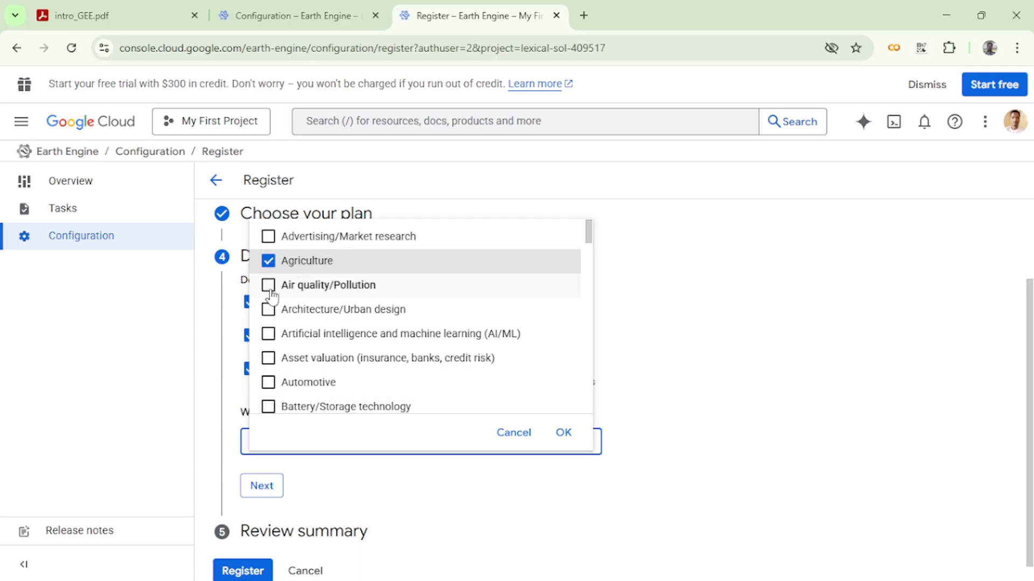
click(269, 288)
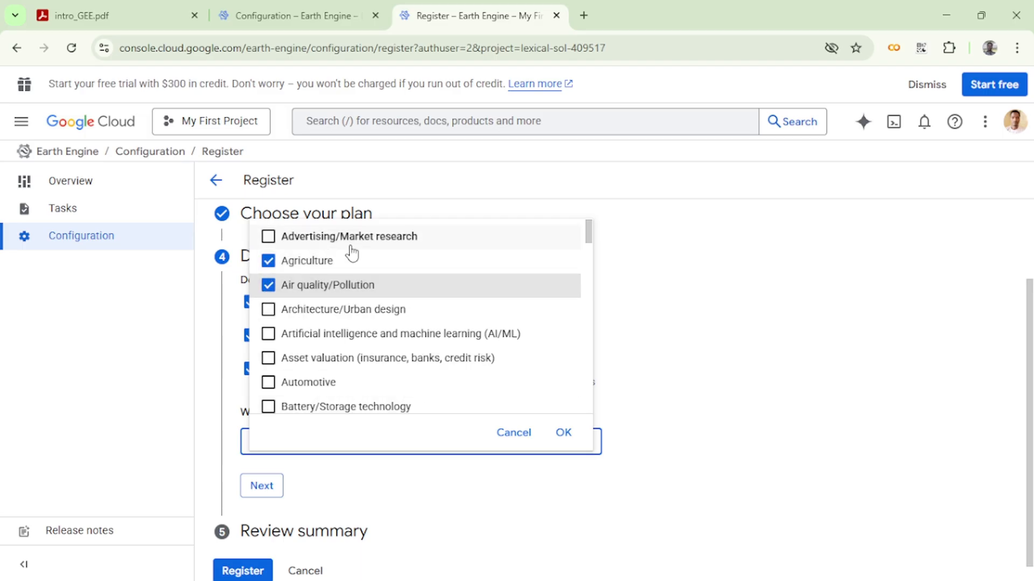
click(267, 337)
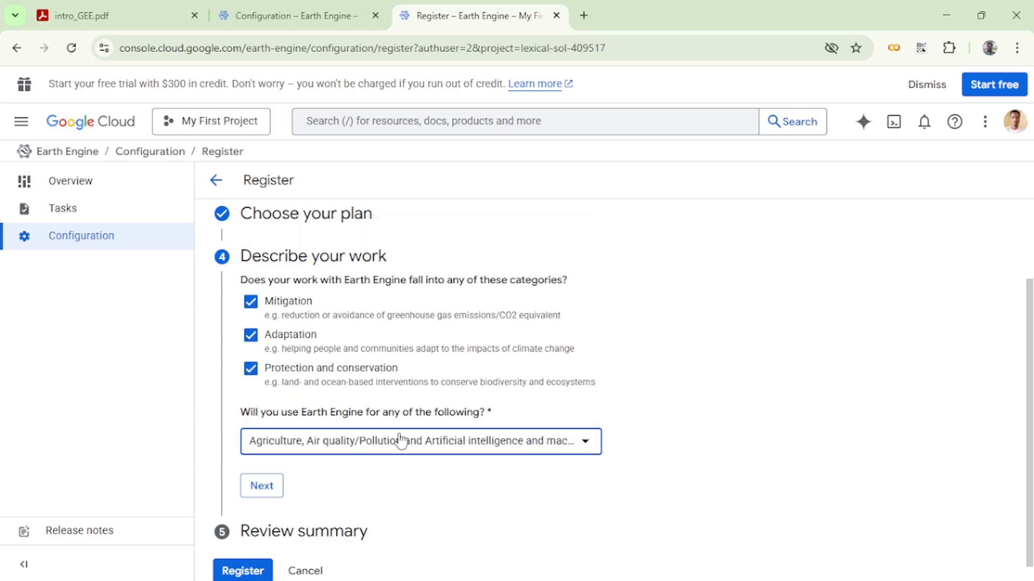
click(262, 487)
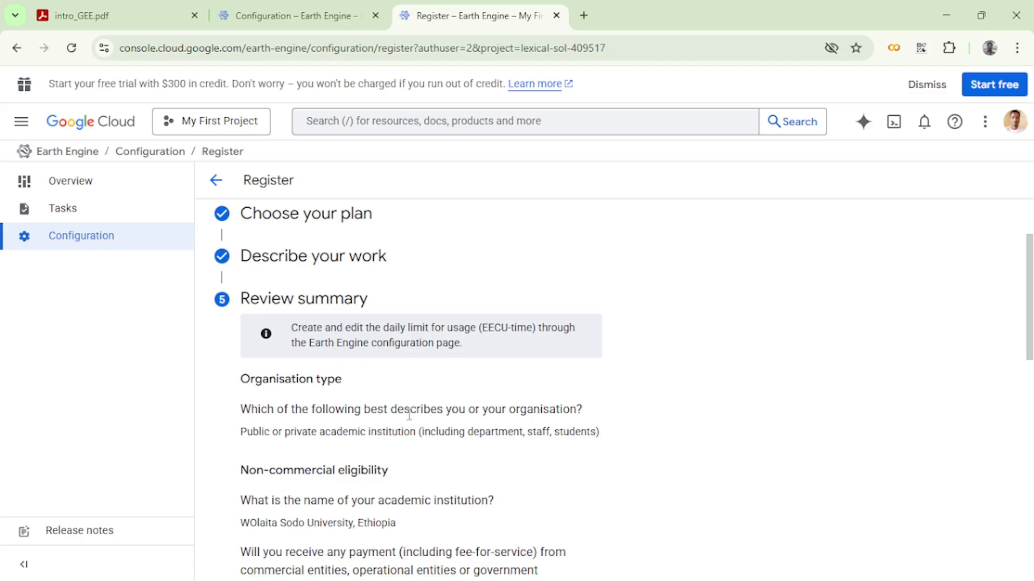
Step: Review the registration summary, submit the project registration, and enable the required Google Earth Engine API
scroll(429, 413, down, 6)
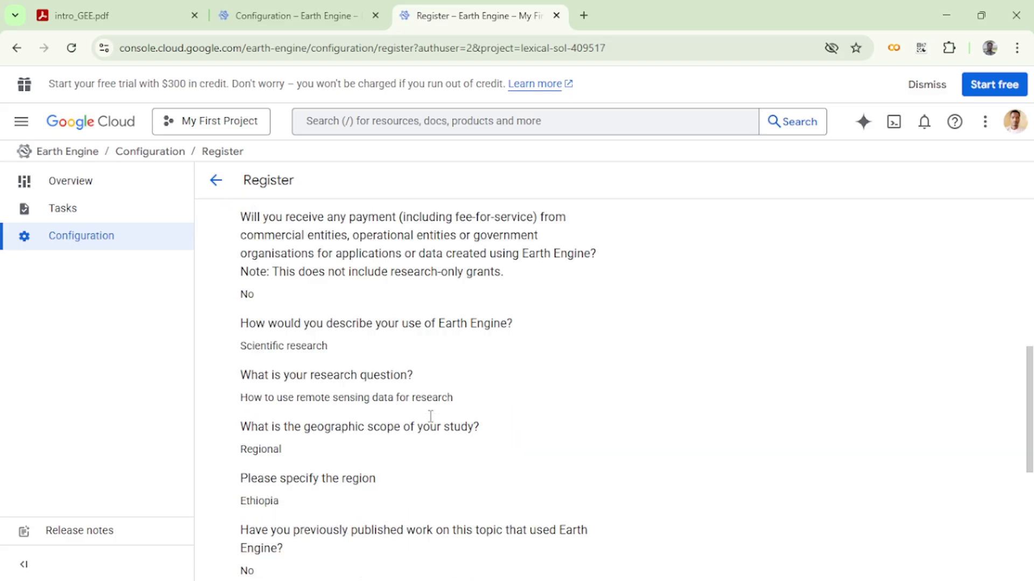
scroll(433, 425, down, 6)
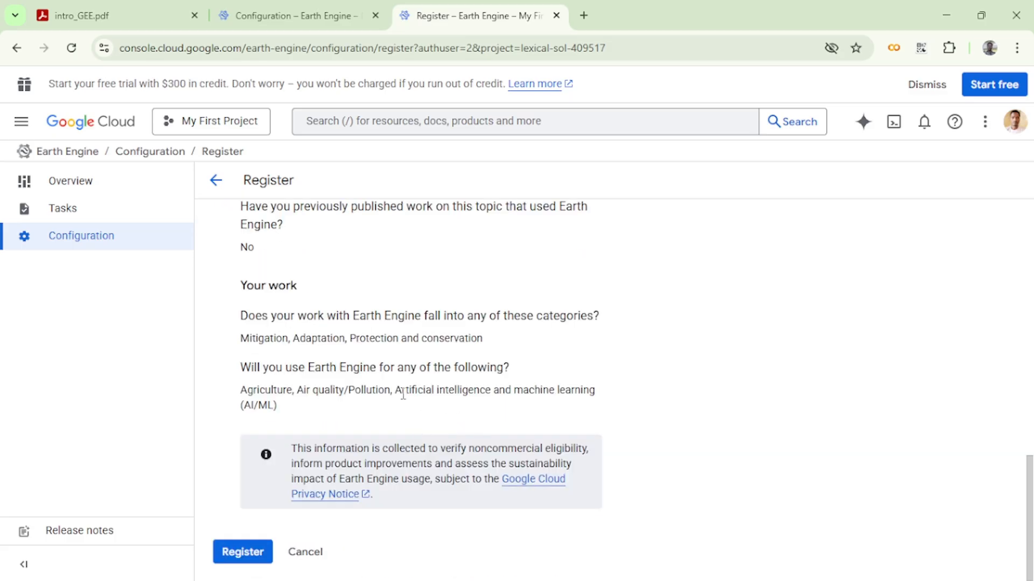
scroll(402, 395, up, 12)
scroll(303, 364, down, 12)
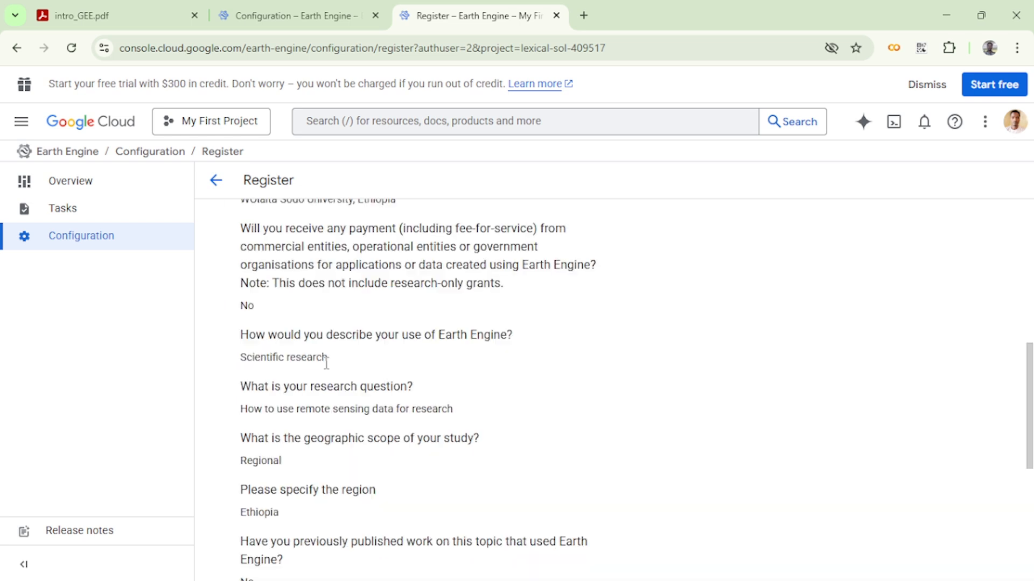
click(243, 552)
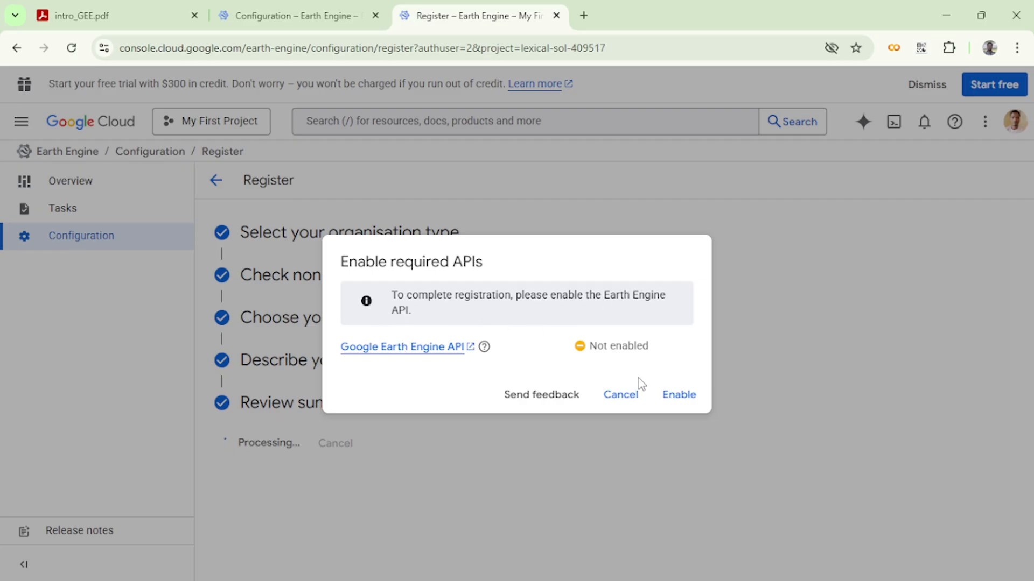
click(679, 396)
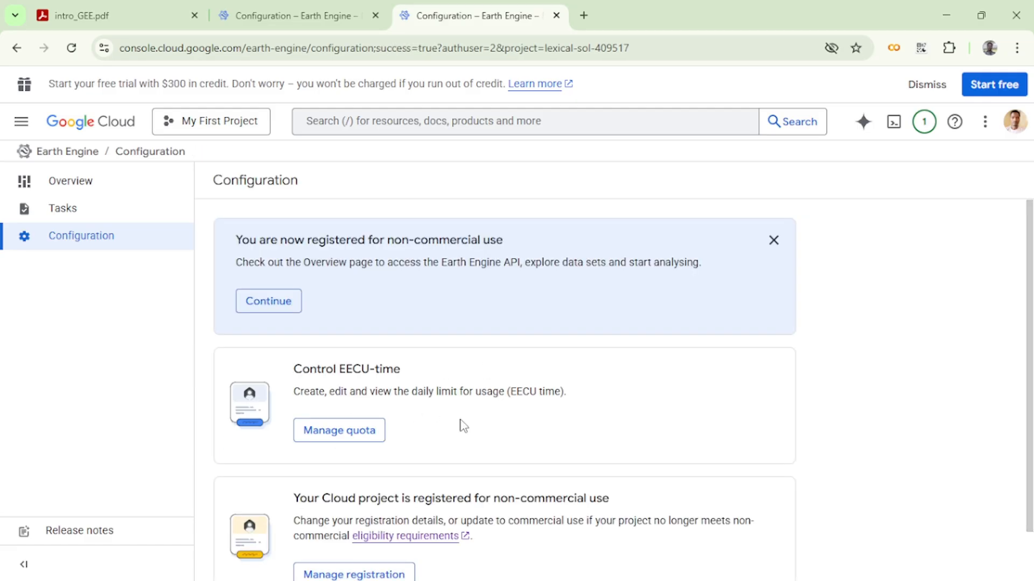
Step: Return to the Google Earth Engine website in the other browser tab and open the Code Editor
scroll(476, 448, down, 1)
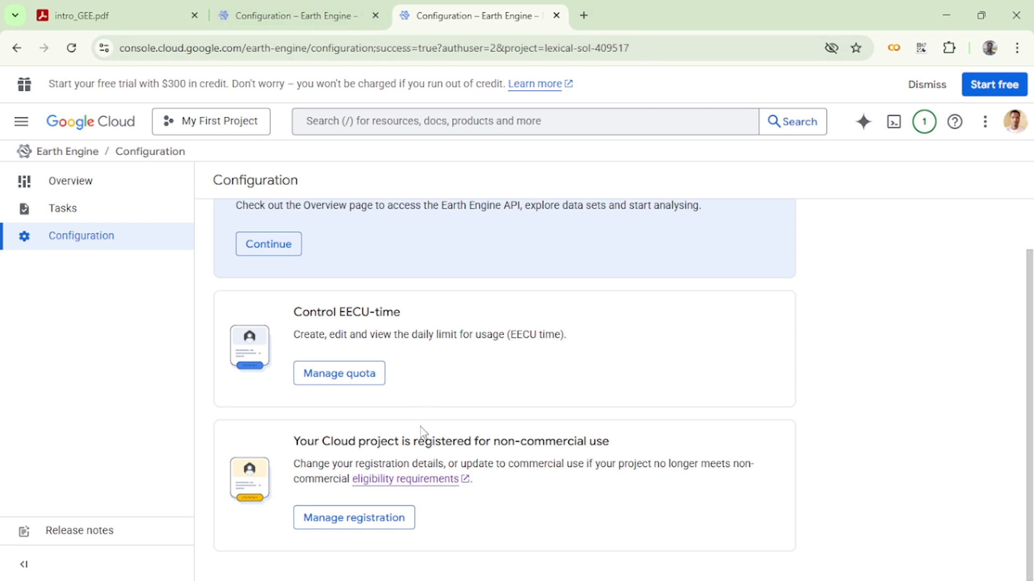
click(282, 7)
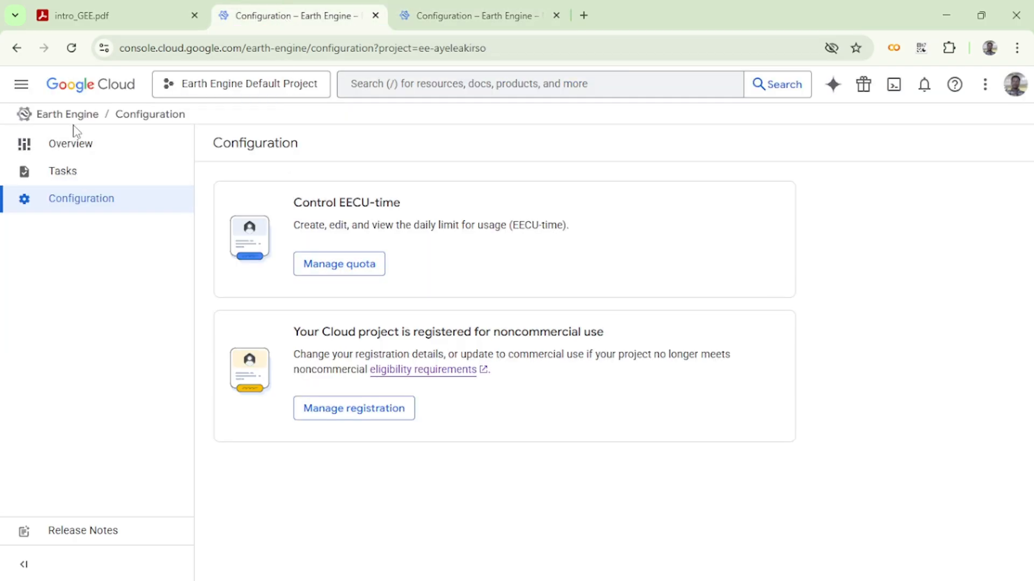
click(17, 48)
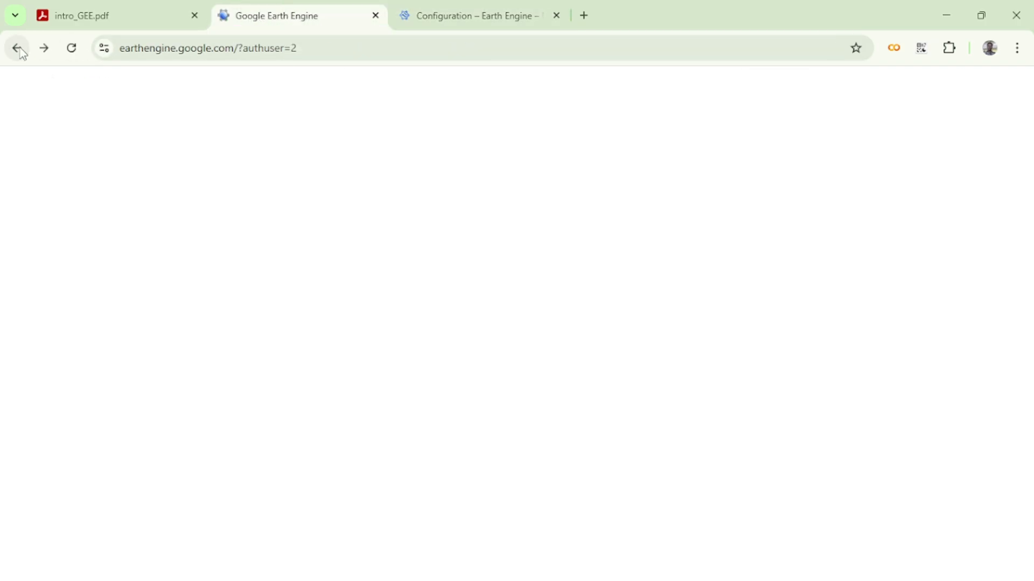
mouse_move(442, 91)
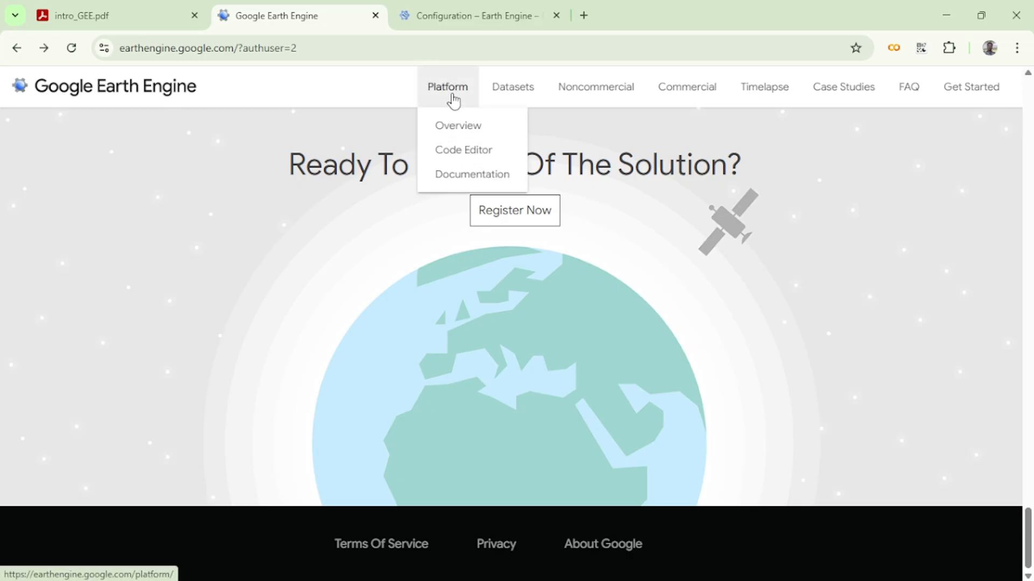
click(473, 158)
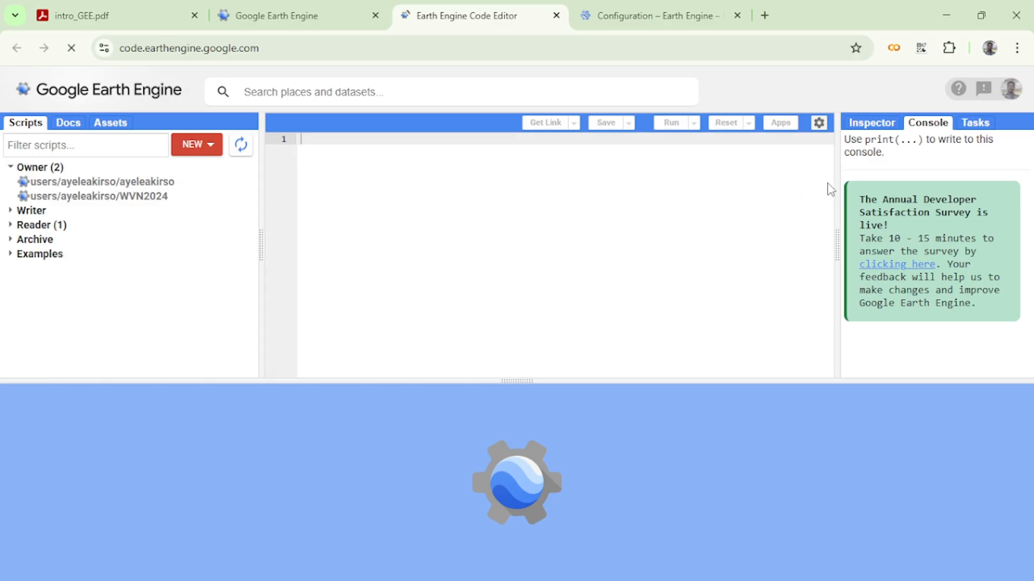
Step: Switch the Code Editor to the Google account used for registration and grant it the requested access
click(1011, 91)
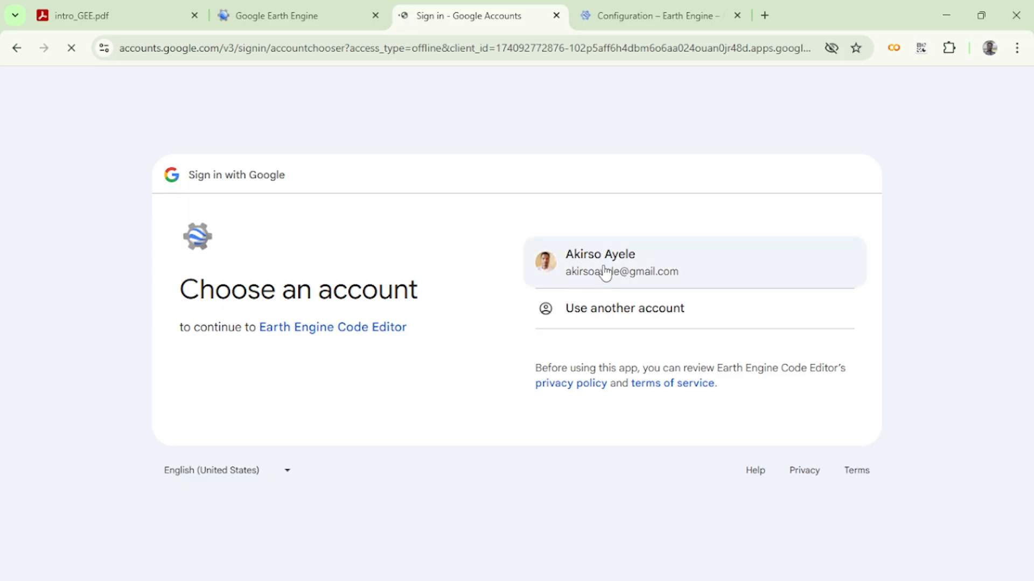
click(652, 274)
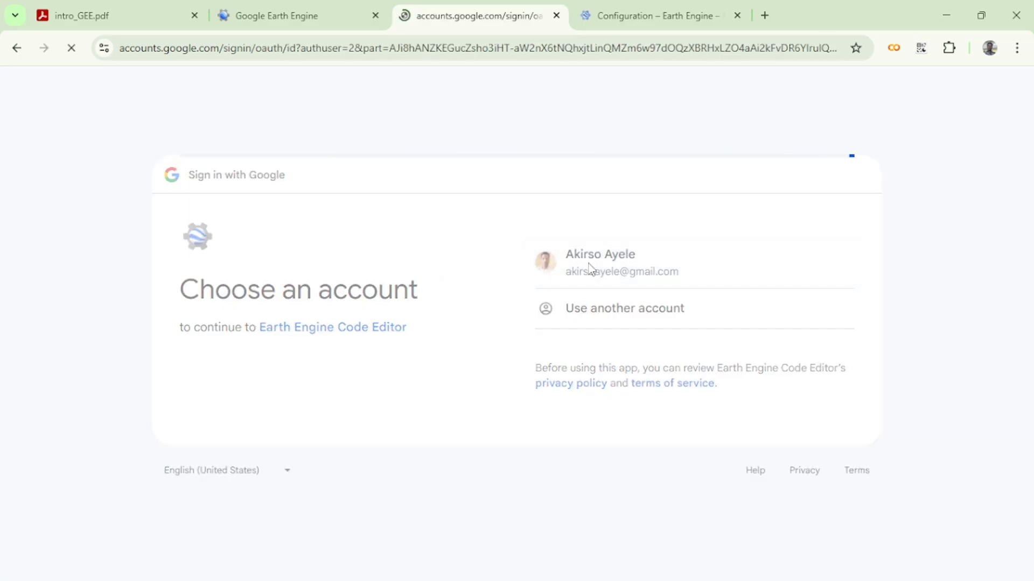
click(780, 450)
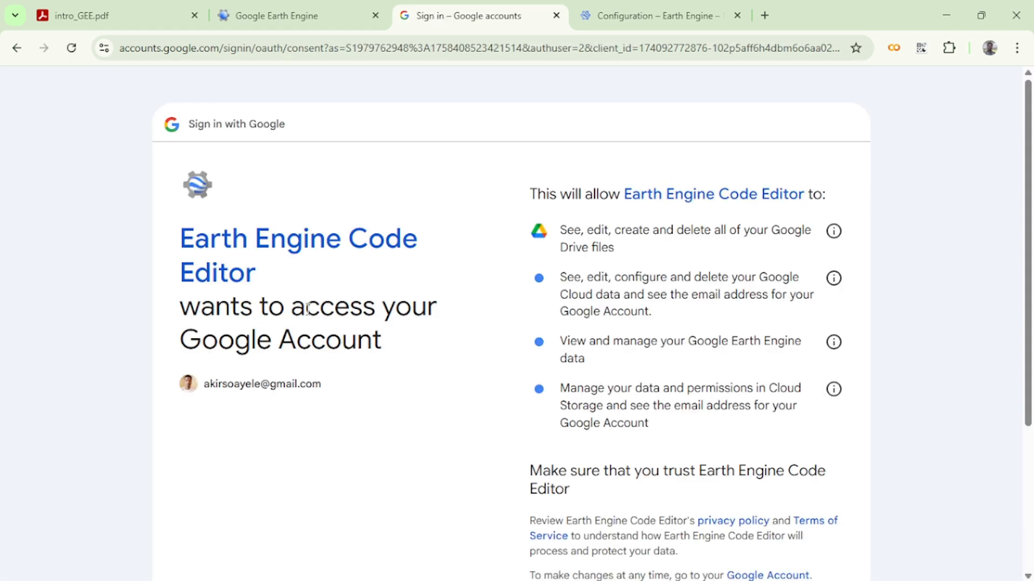
scroll(811, 457, down, 4)
click(780, 457)
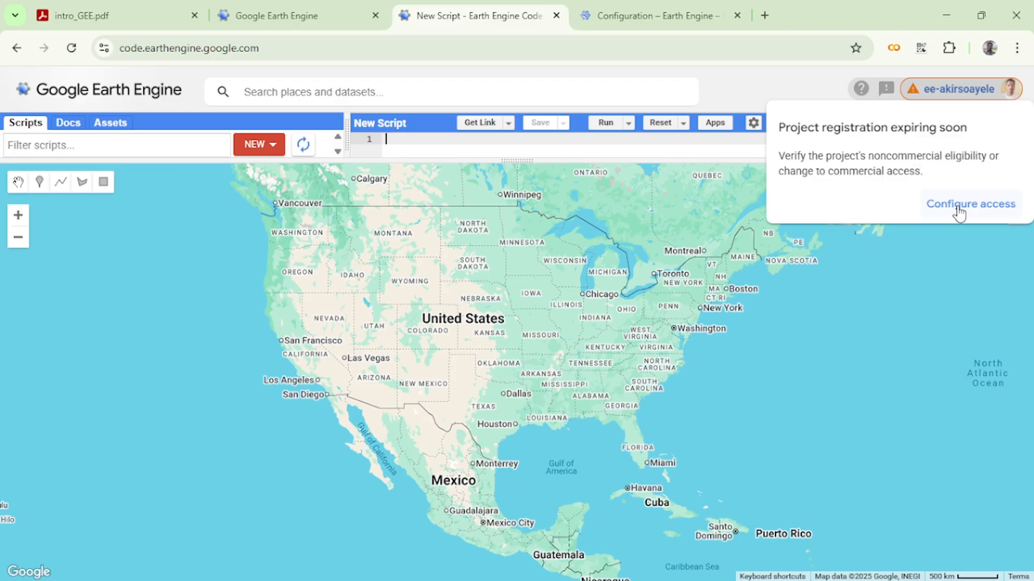
Step: Open the access configuration for the expiring project registration, and enlarge the Code Editor's script area above the map
click(958, 208)
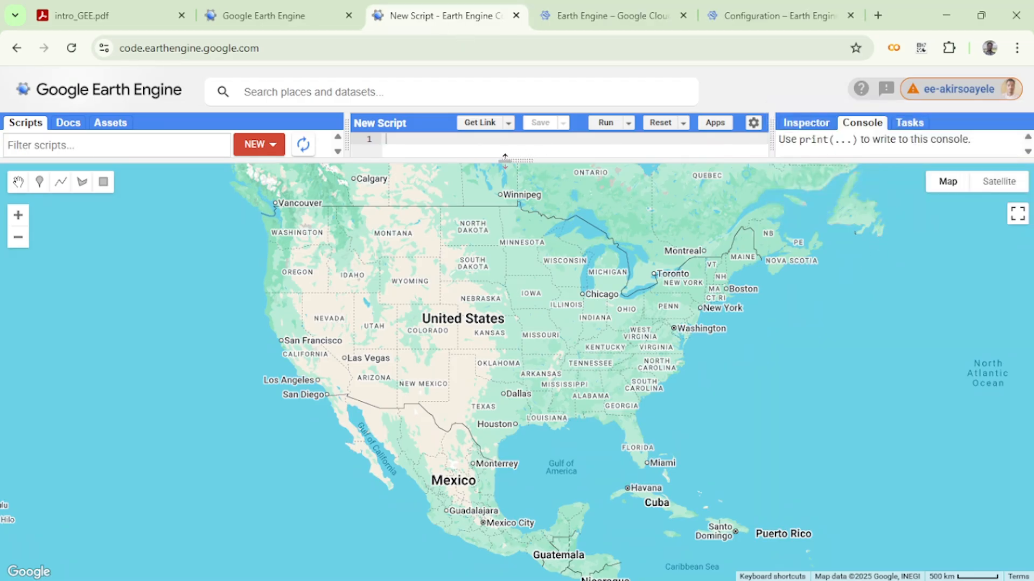
drag(505, 160, 565, 477)
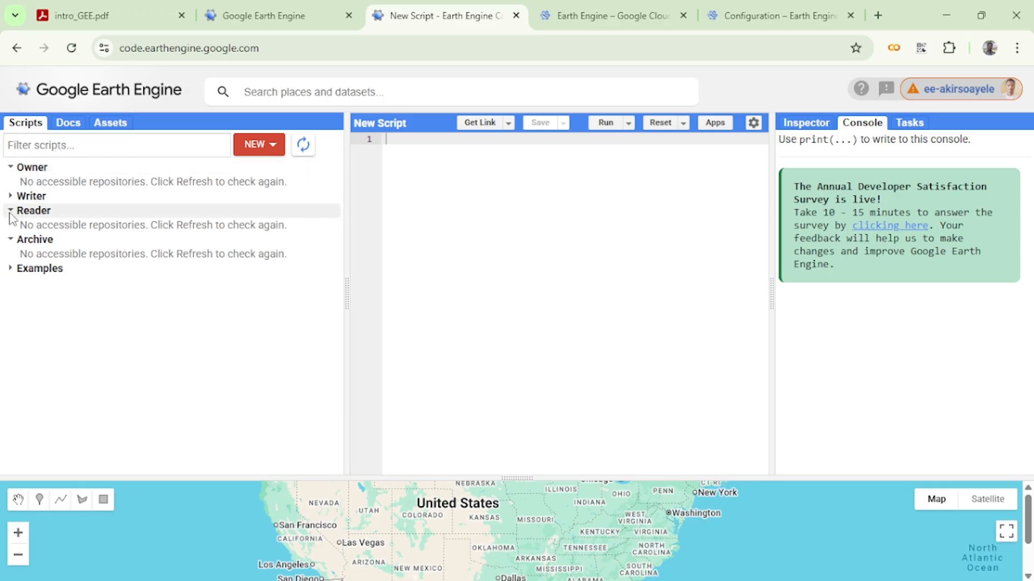
Step: Look over the Code Editor's API method documentation alongside its script repositories
click(65, 125)
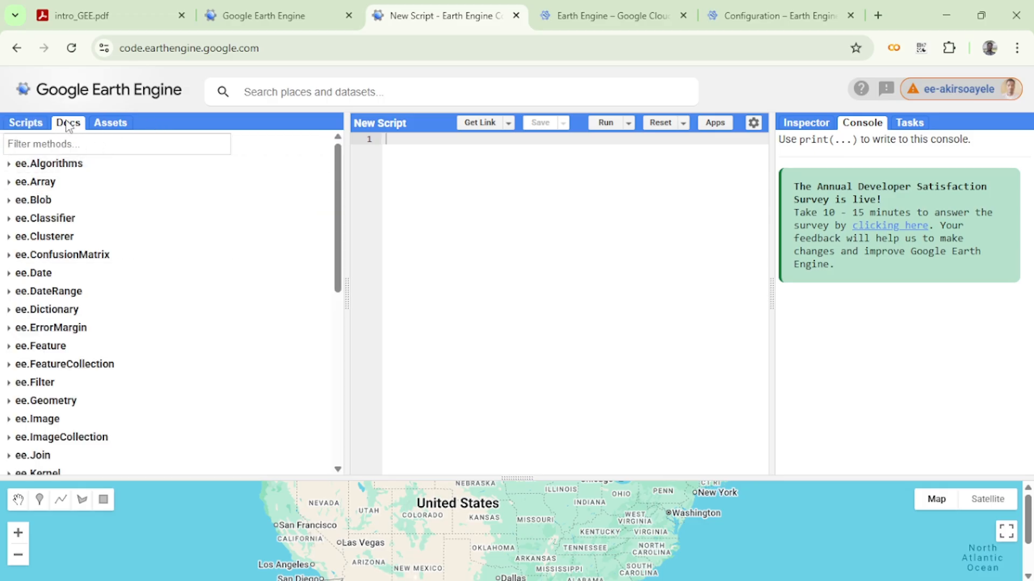
click(25, 123)
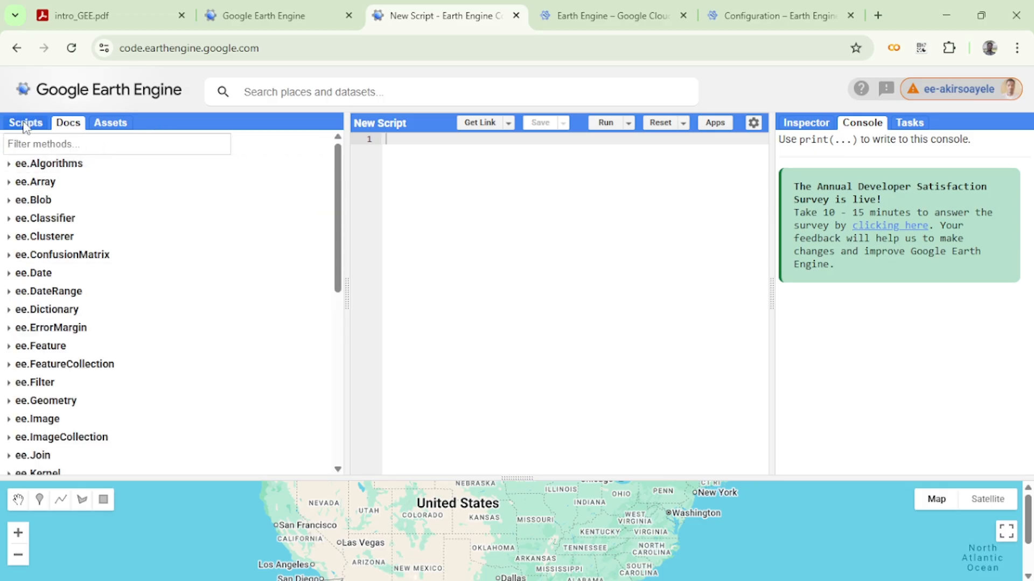
click(69, 125)
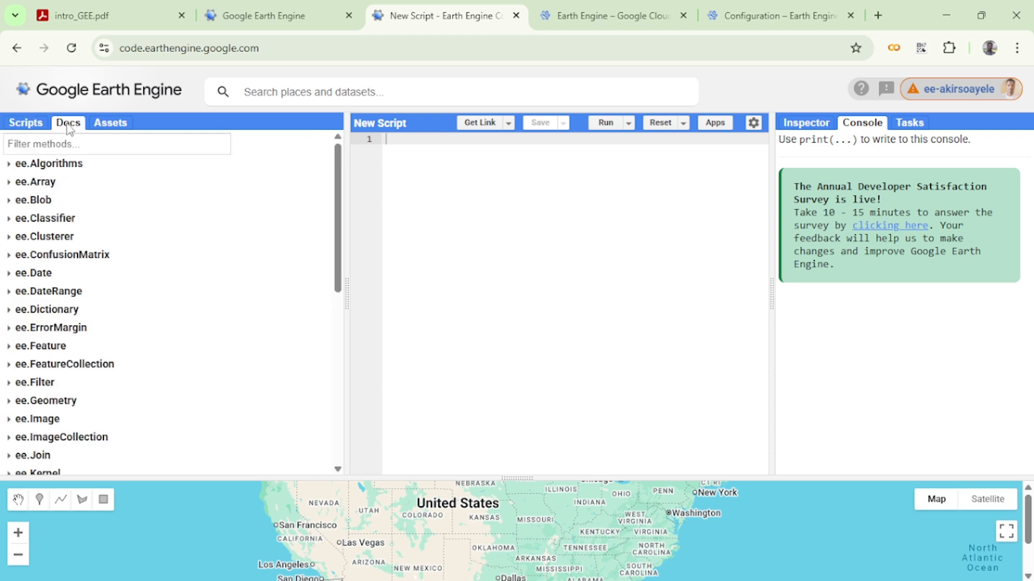
Step: Begin a new shapefile table upload in the project's assets and browse for its source files
click(109, 127)
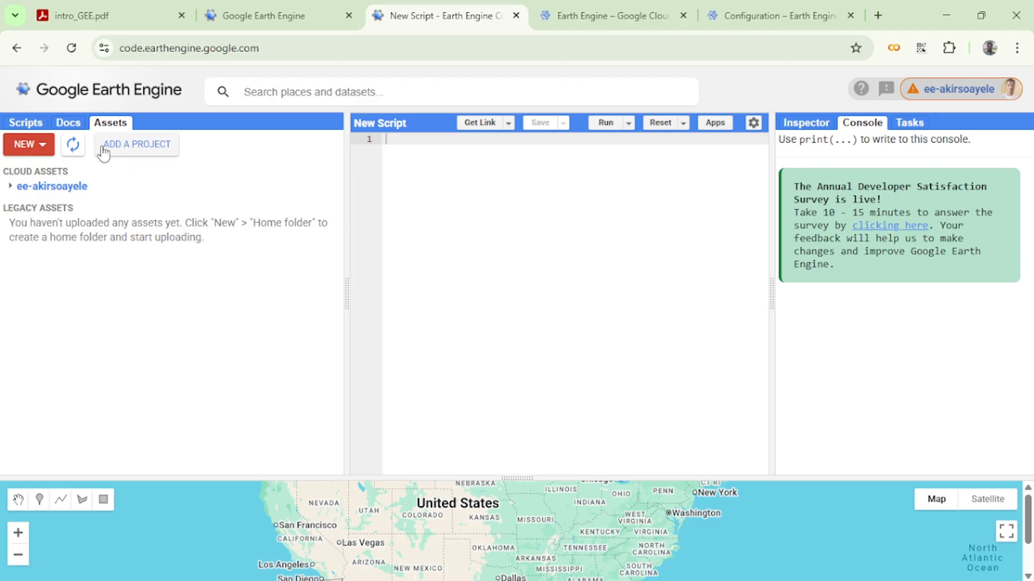
click(46, 148)
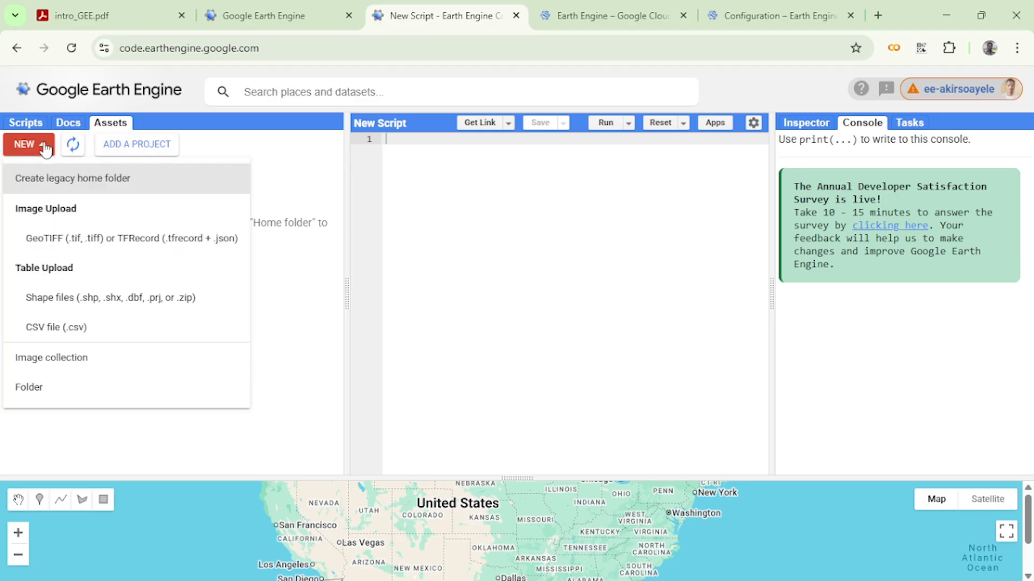
click(97, 303)
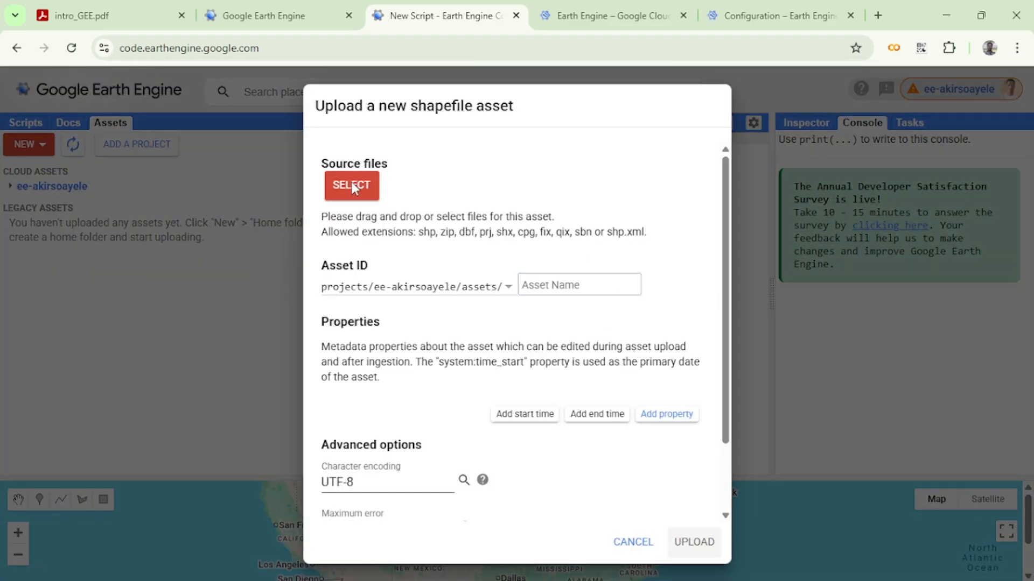
click(361, 192)
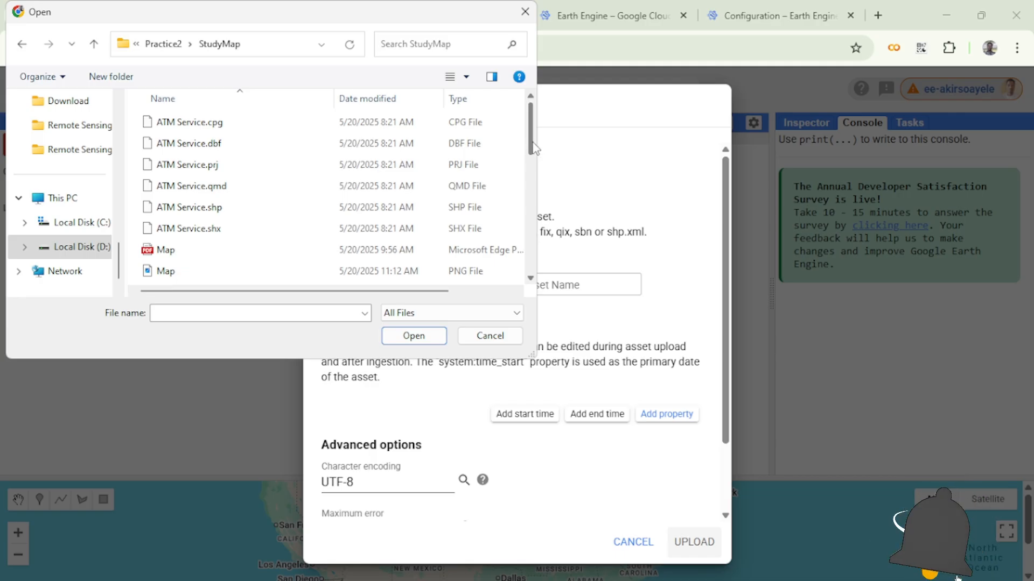
Step: Choose Sodo_town.shx, Sodo_town.shp, Sodo_town.prj and Sodo_town.dbf from the StudyMap folder and upload them as a shapefile asset
drag(532, 141, 563, 269)
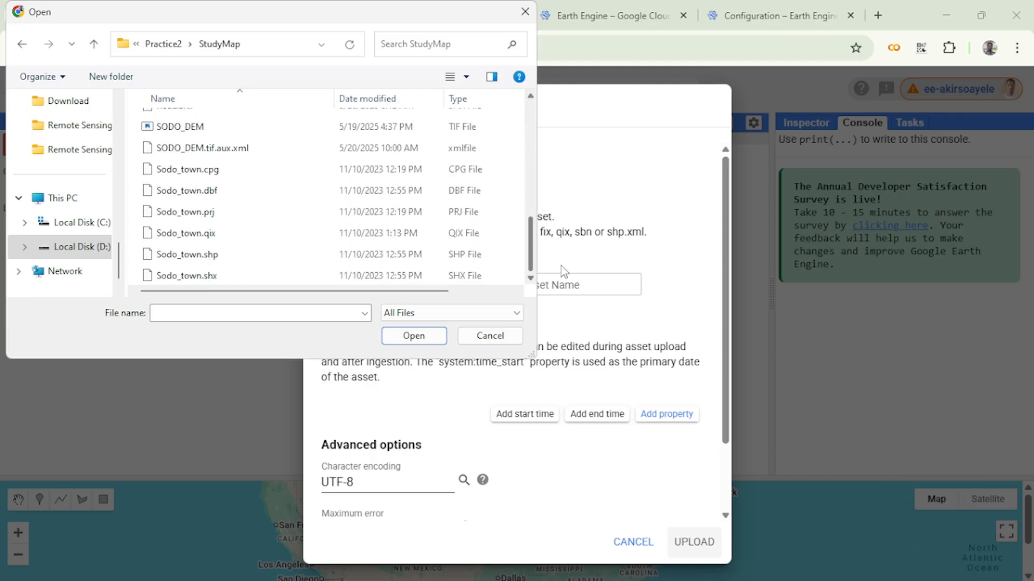
click(210, 277)
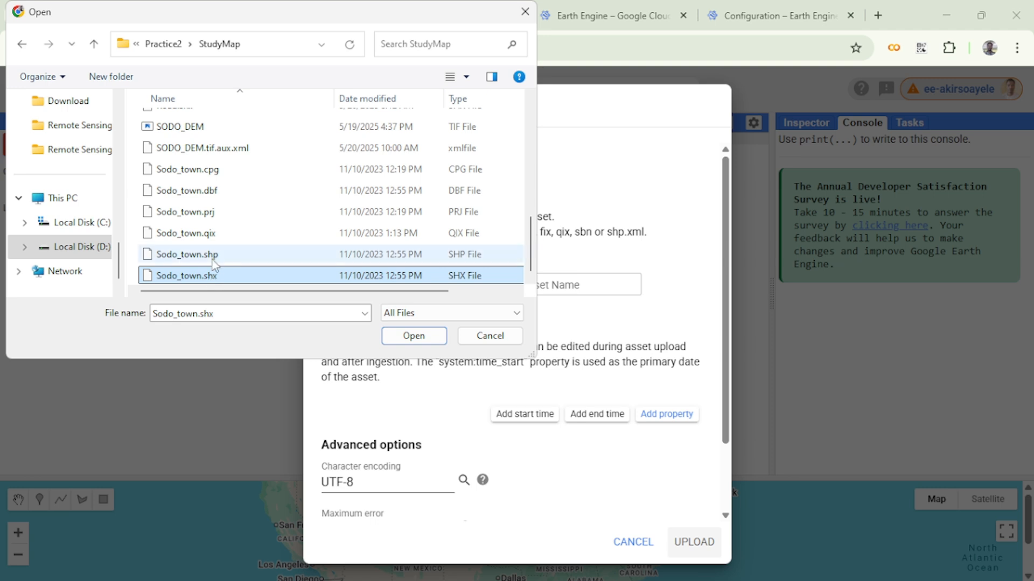
ctrl+click(213, 259)
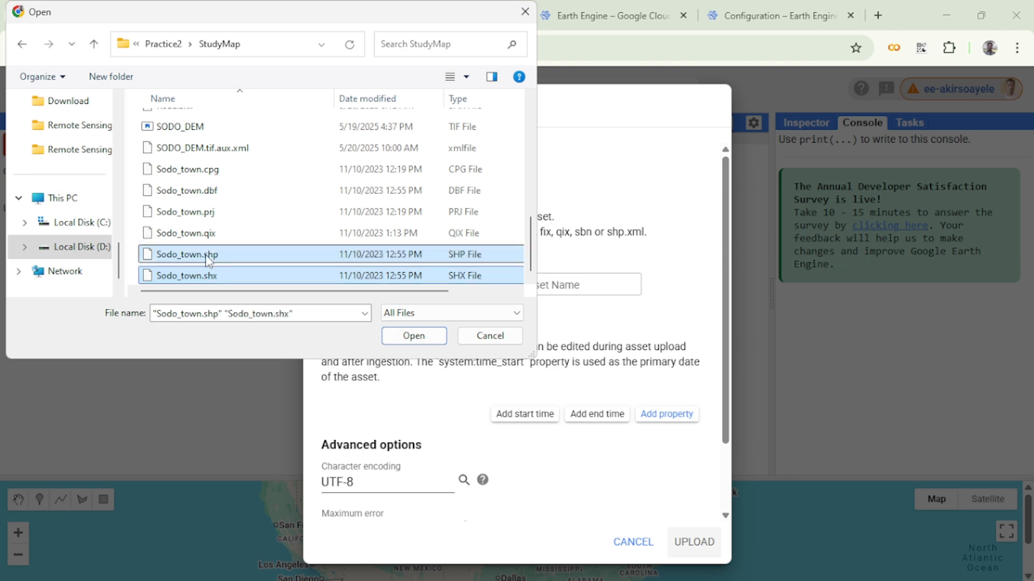
ctrl+click(196, 214)
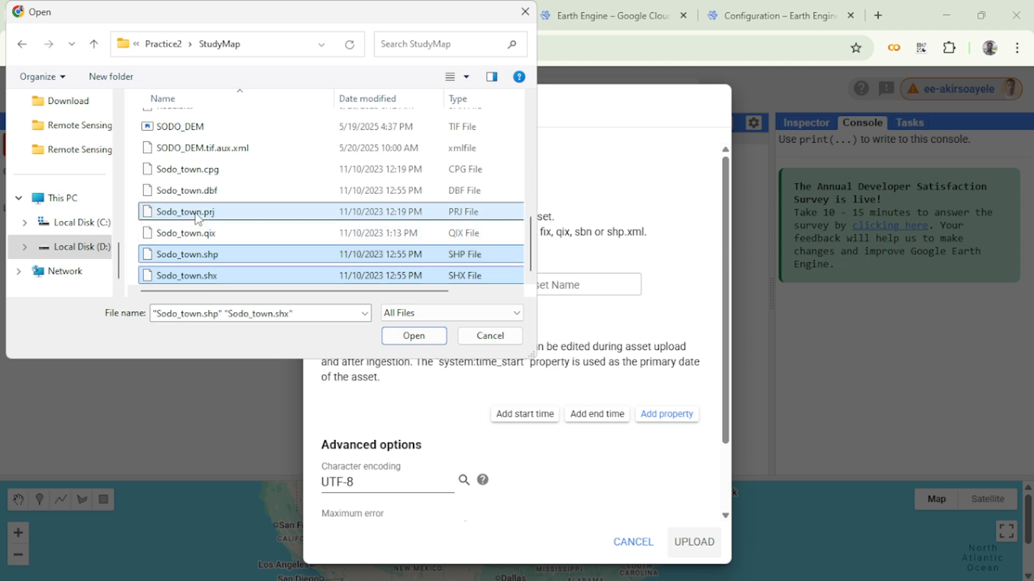
ctrl+click(208, 192)
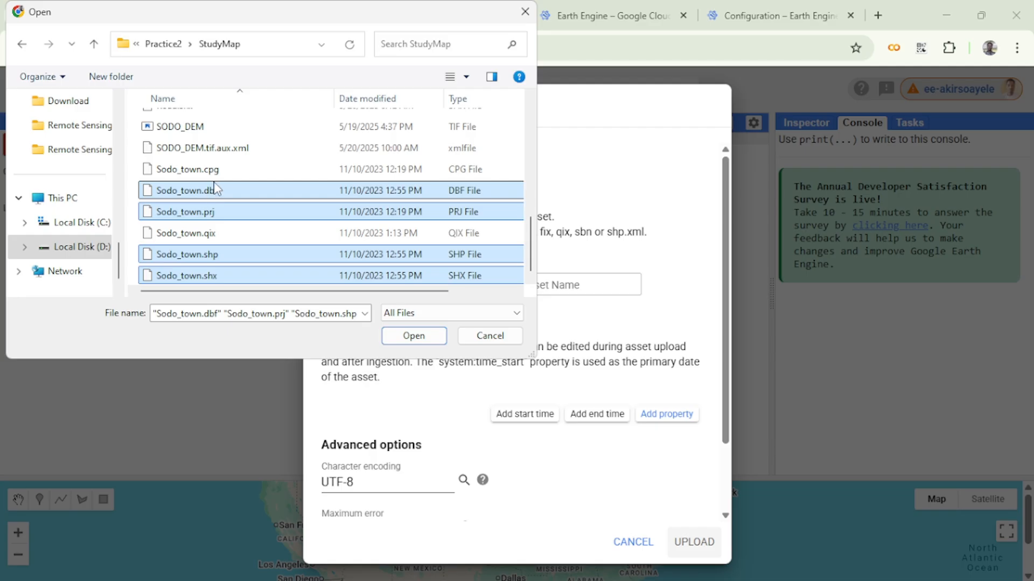
click(413, 336)
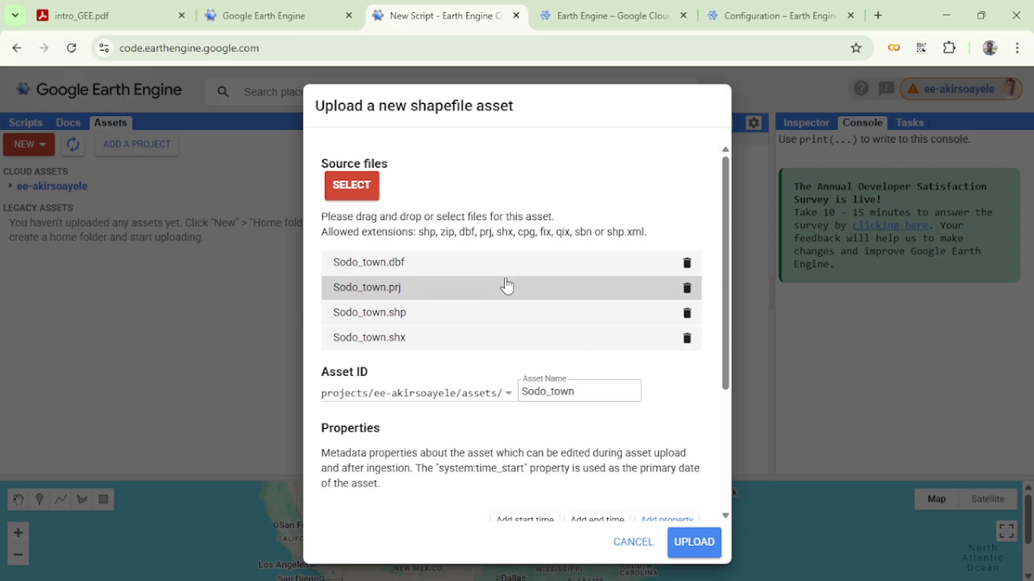
click(693, 543)
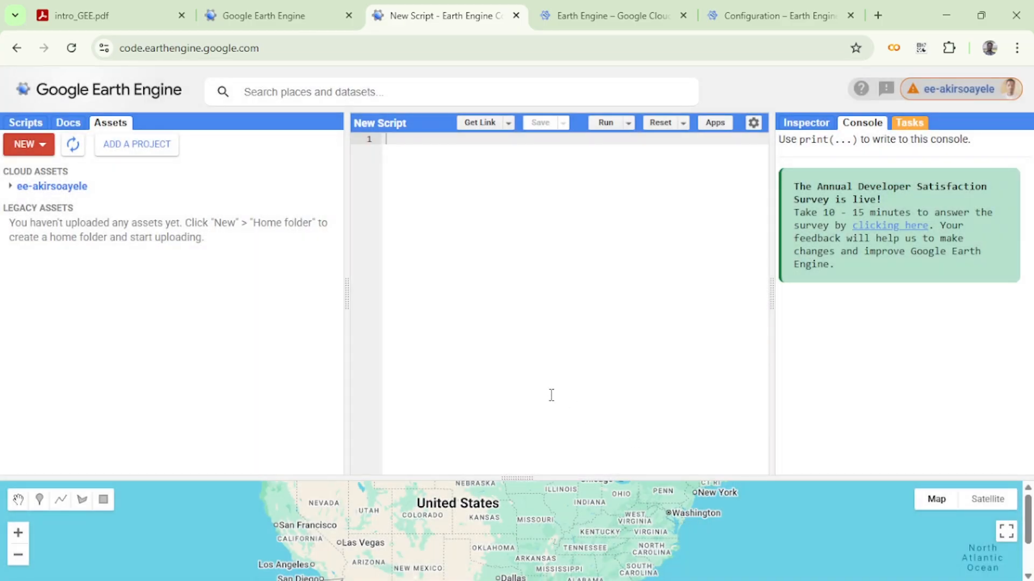
Step: Check the table ingestion task, refresh the project's assets, and import Sodo_town into the script with its details expanded
click(910, 124)
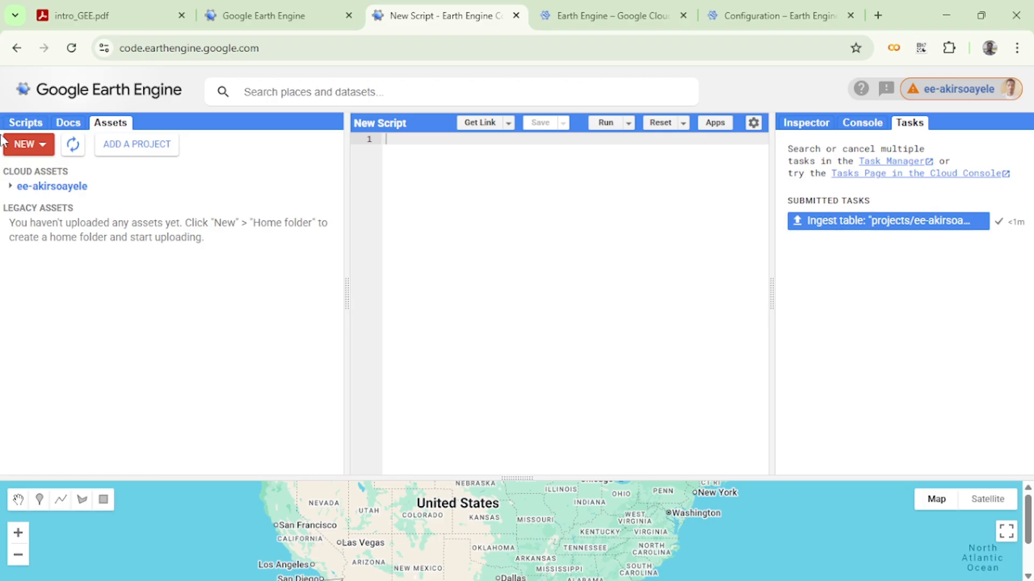
click(74, 146)
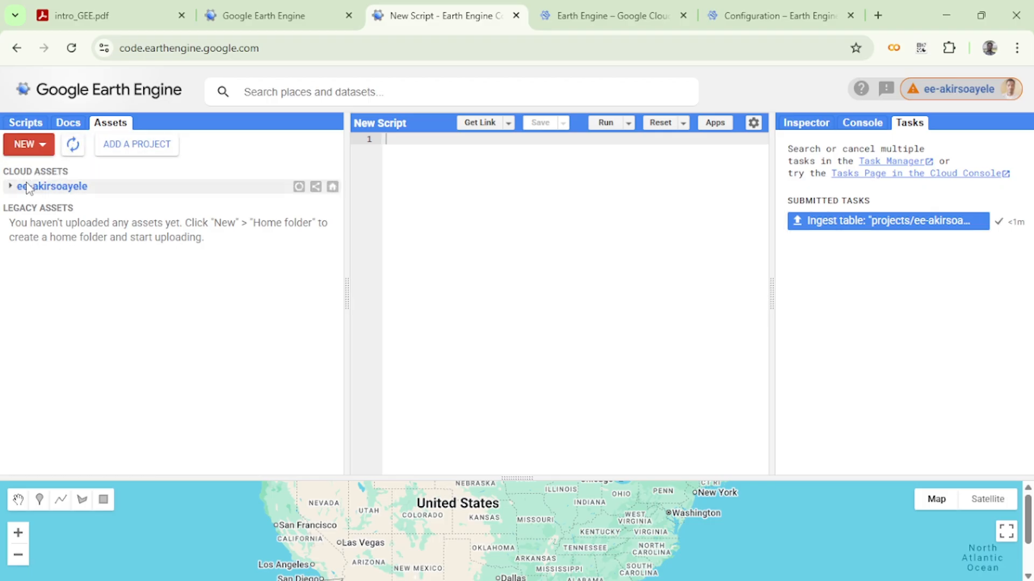
click(10, 186)
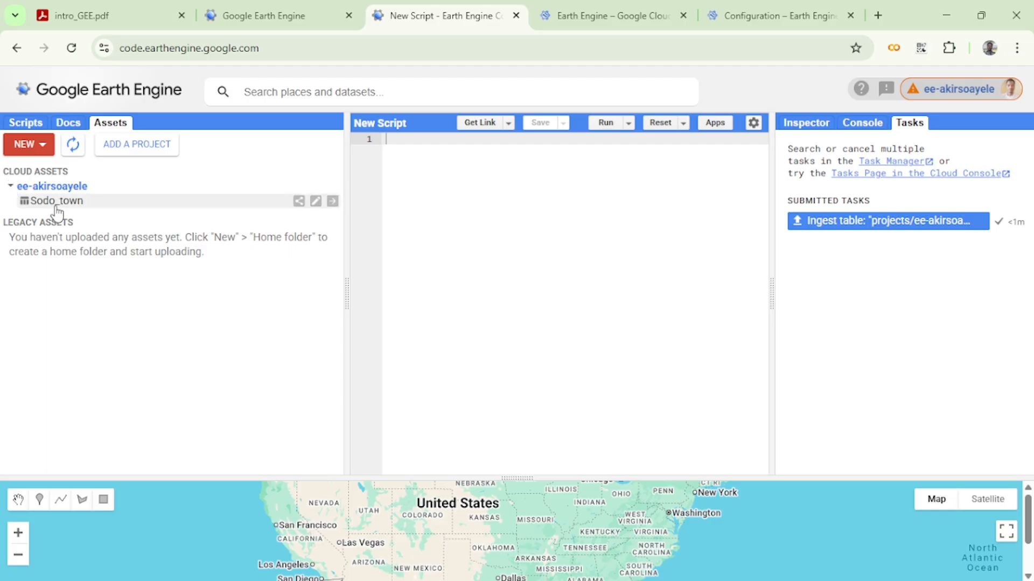
click(332, 203)
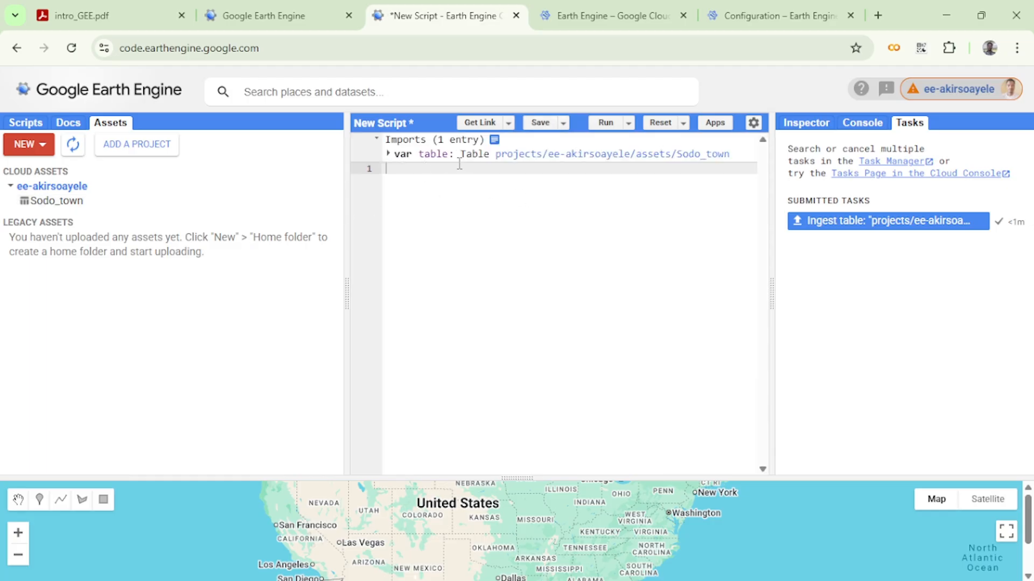
click(388, 154)
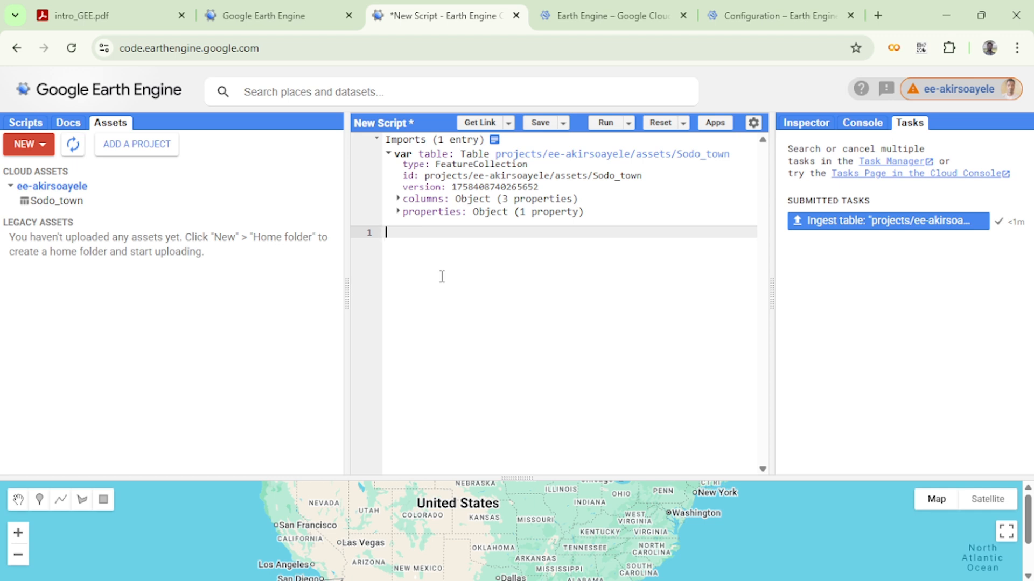
Step: Write a Map.centerObject call on script line 1 that centres the map on table at zoom level 6
text(m)
key(BackSpace)
text(Map.centerObject()
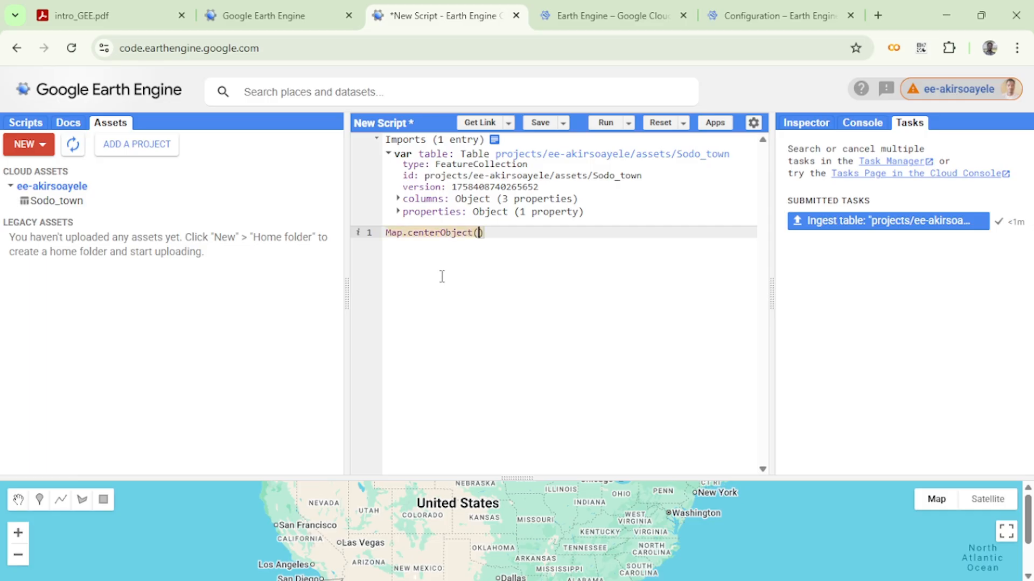
text(t)
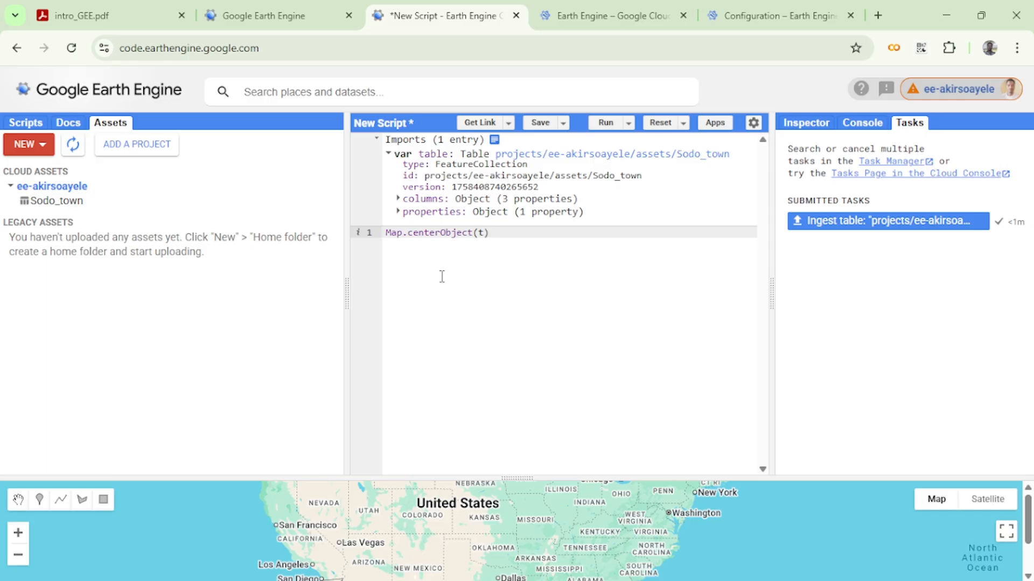
text(able)
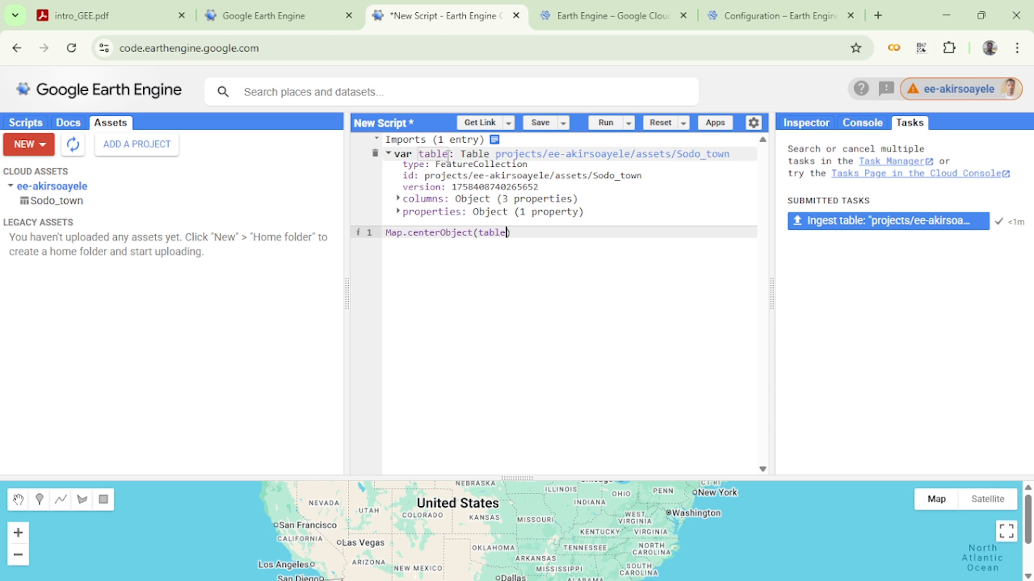
text(, 6)
click(539, 234)
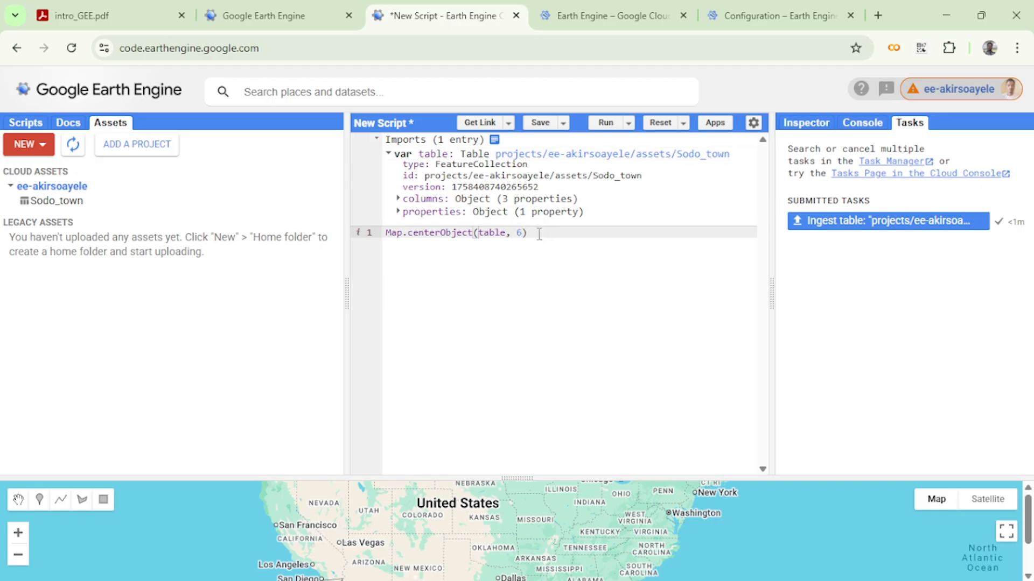
Step: Add a Map.addLayer(table) call on a new line below the centerObject call
key(Return)
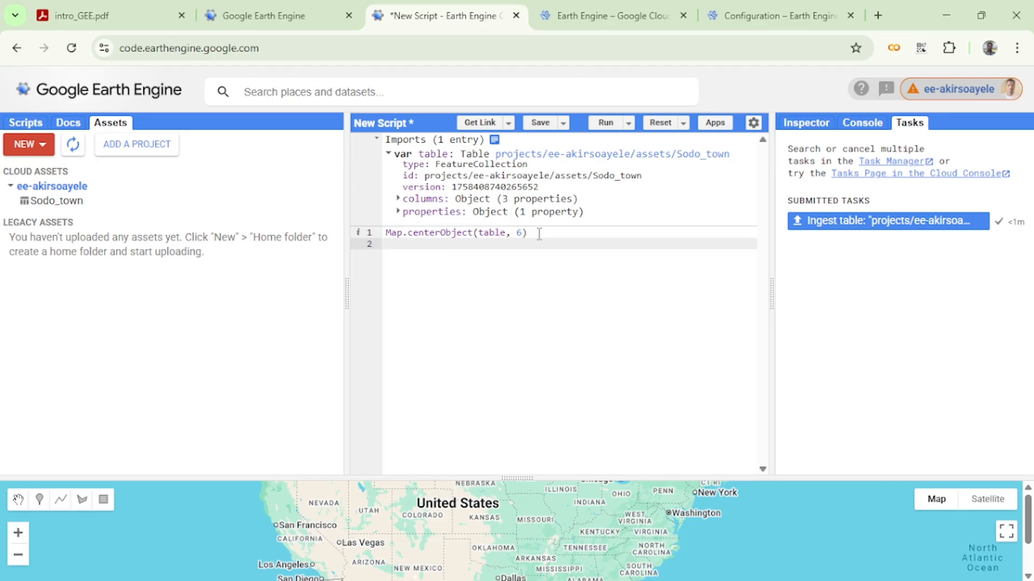
text(Map.addLayer()
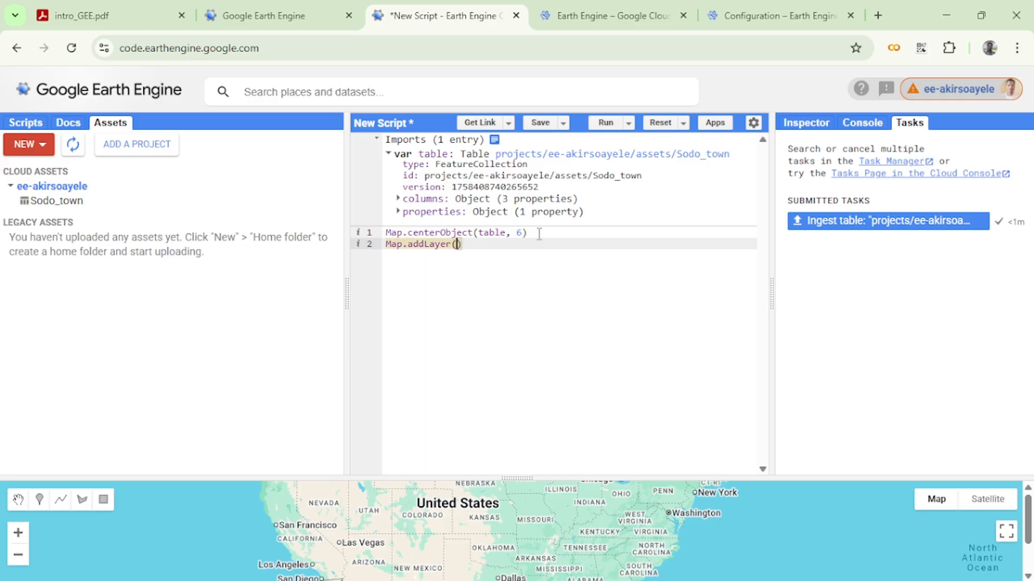
text(ta)
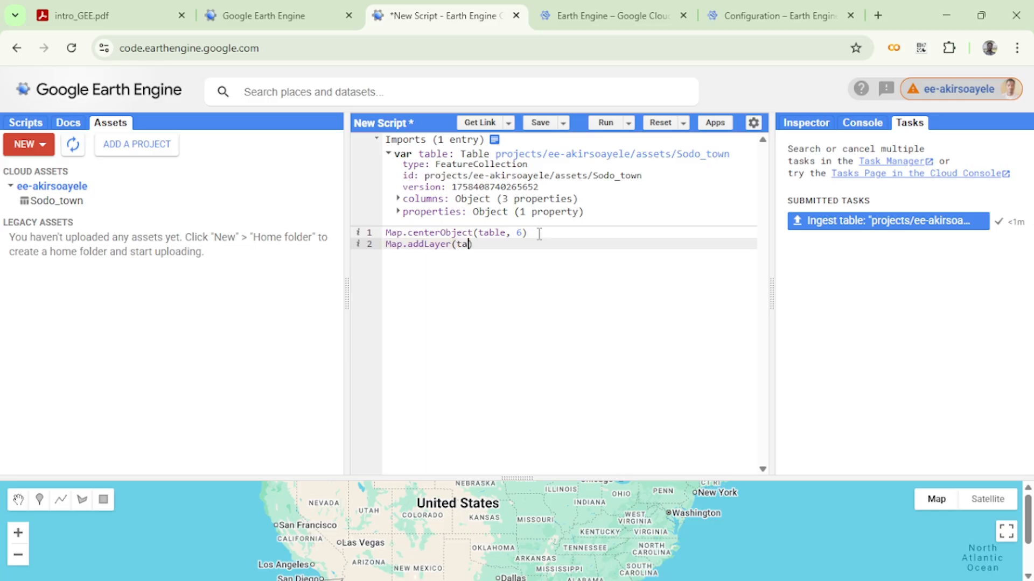
text(ble)
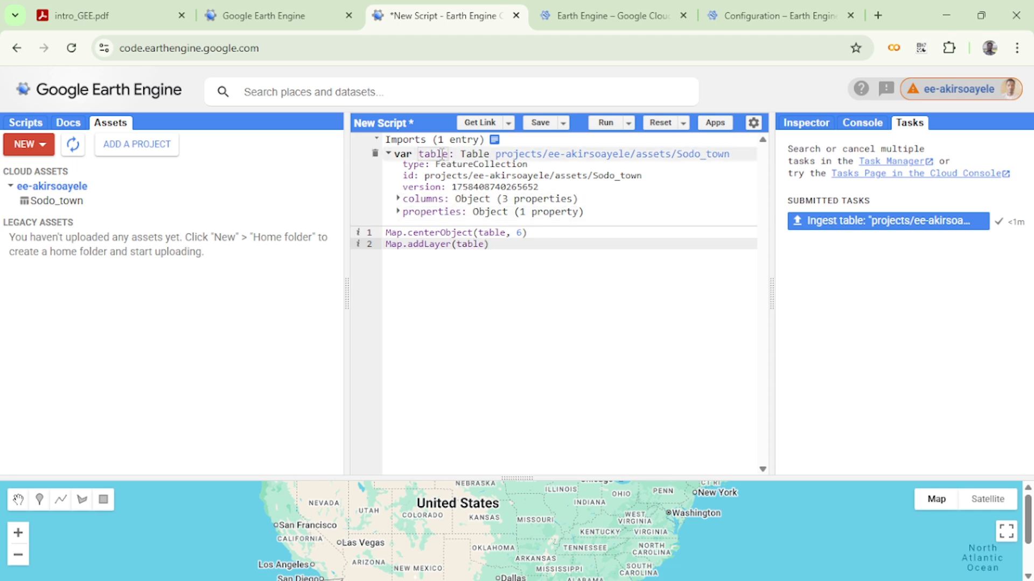
Step: Rename the imported table variable to aoi
click(442, 155)
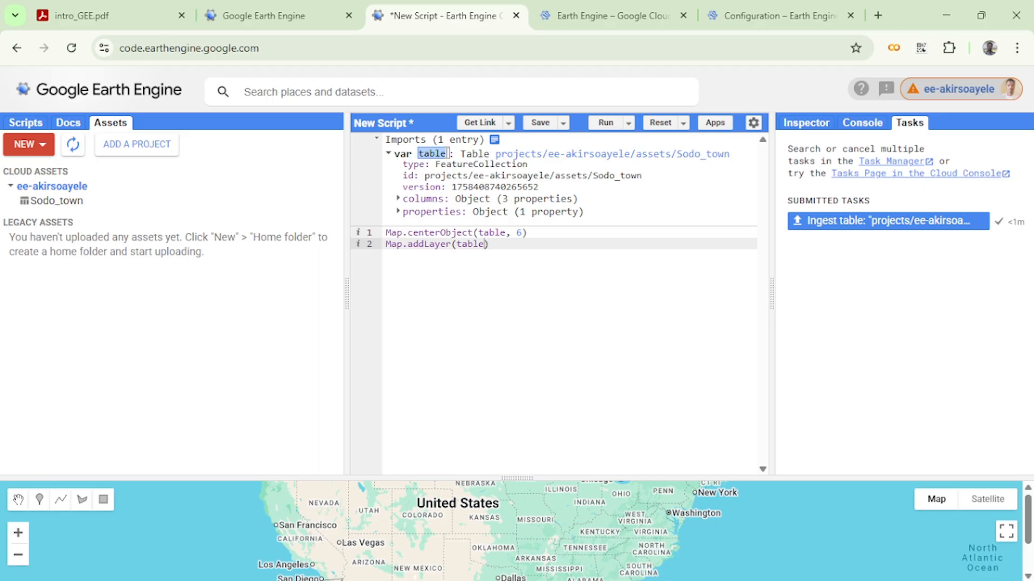
text(aoi)
click(509, 236)
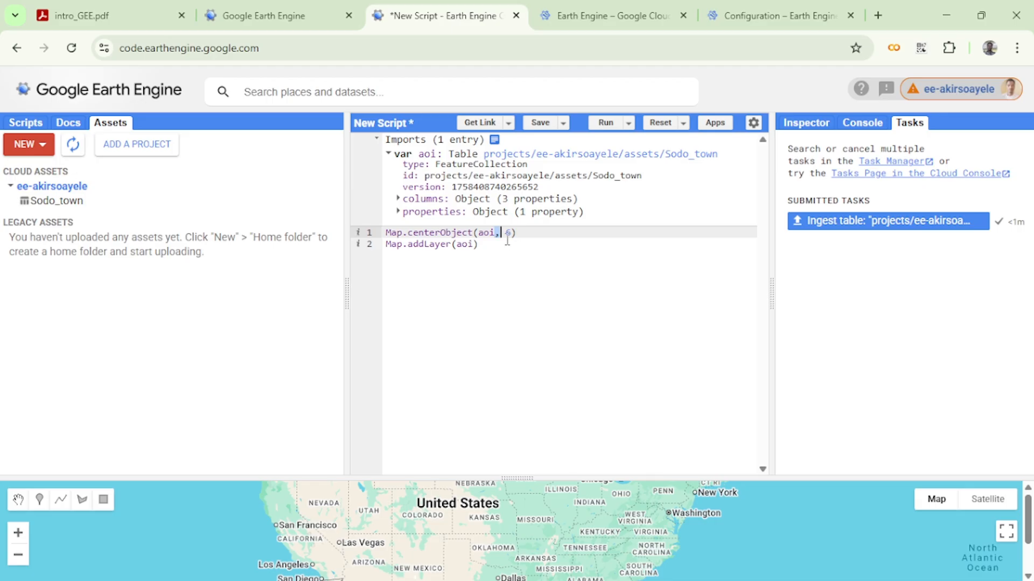
click(497, 236)
Step: Extend the addLayer call with empty visualization parameters {} and the layer name 'Study area', and run the script
click(474, 244)
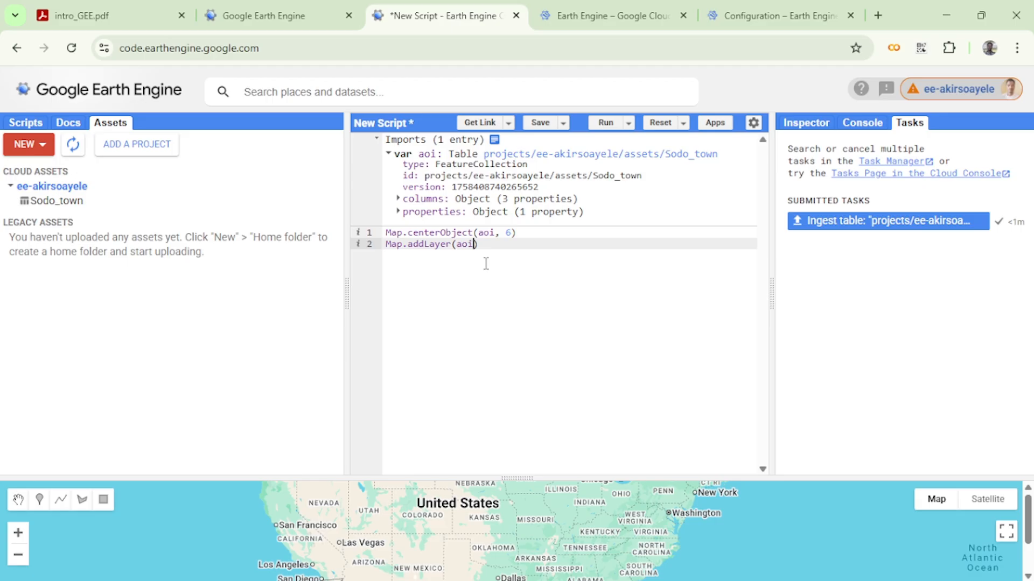
text(,)
text({}, 'Study A)
key(BackSpace)
text(area)
click(596, 244)
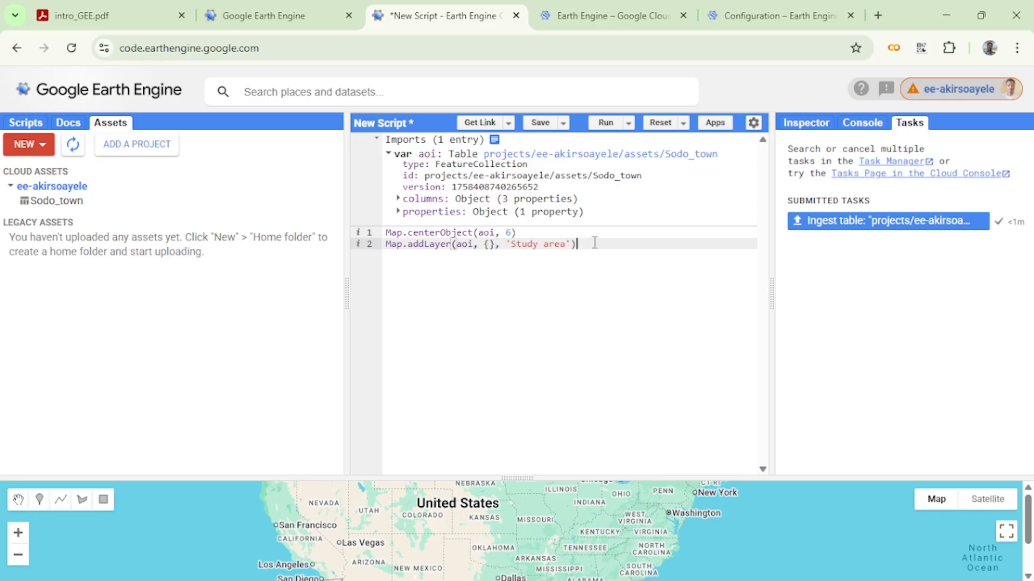
click(606, 123)
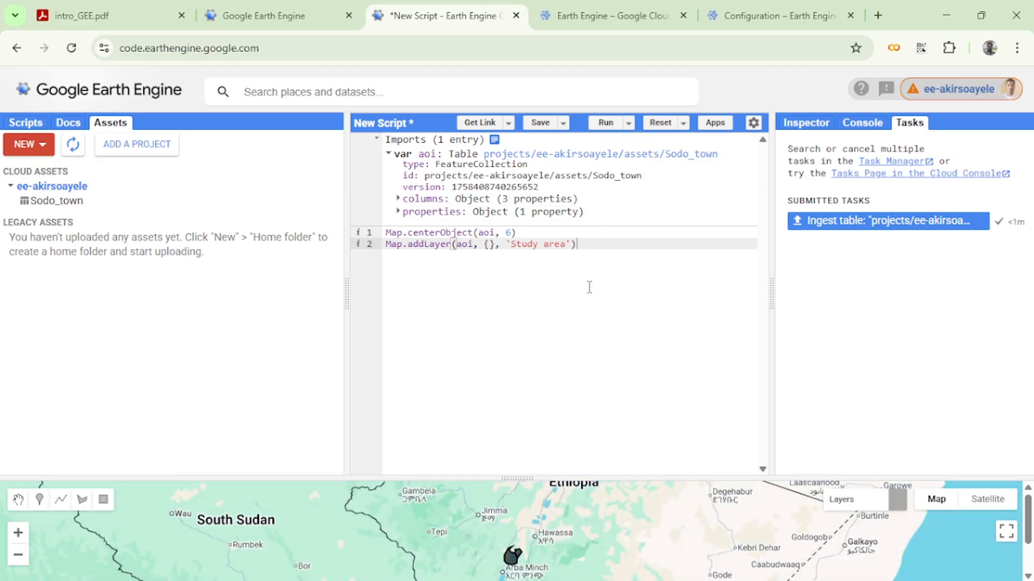
Step: Enlarge the map area and examine the study area polygons around Abaya Lake up close
mouse_move(860, 517)
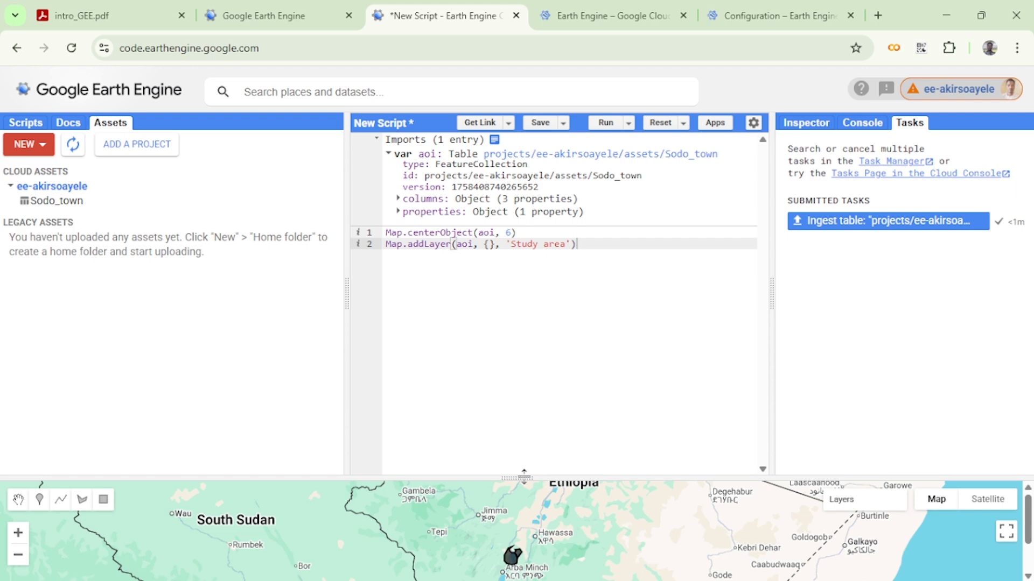
drag(520, 478, 522, 294)
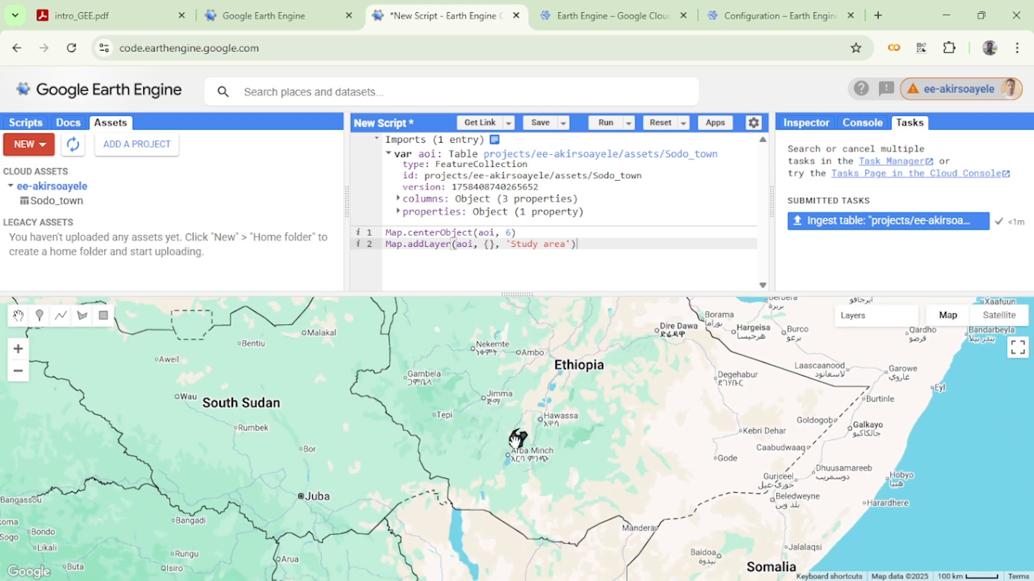
scroll(515, 440, up, 1)
scroll(521, 437, up, 1)
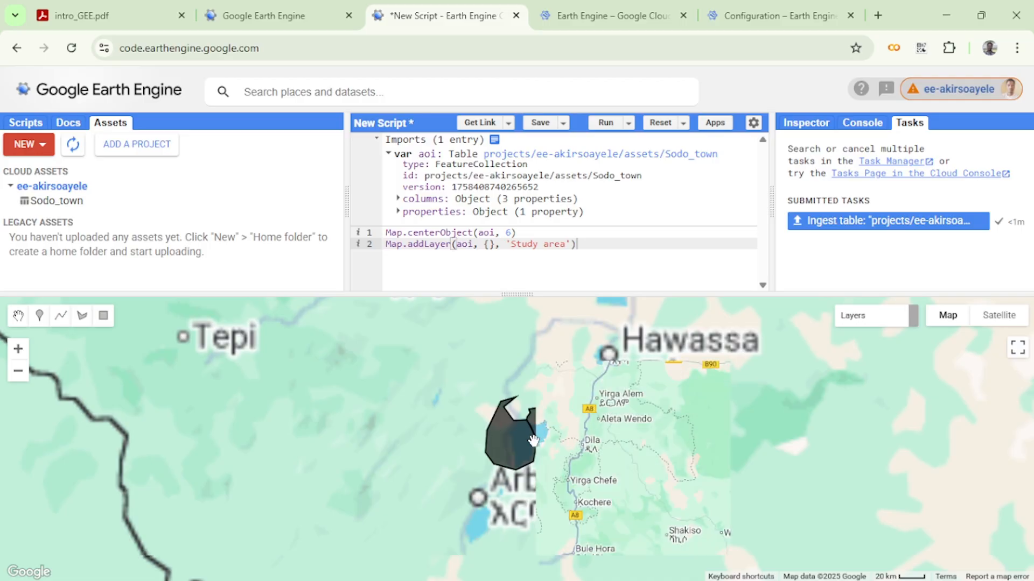
scroll(522, 441, up, 1)
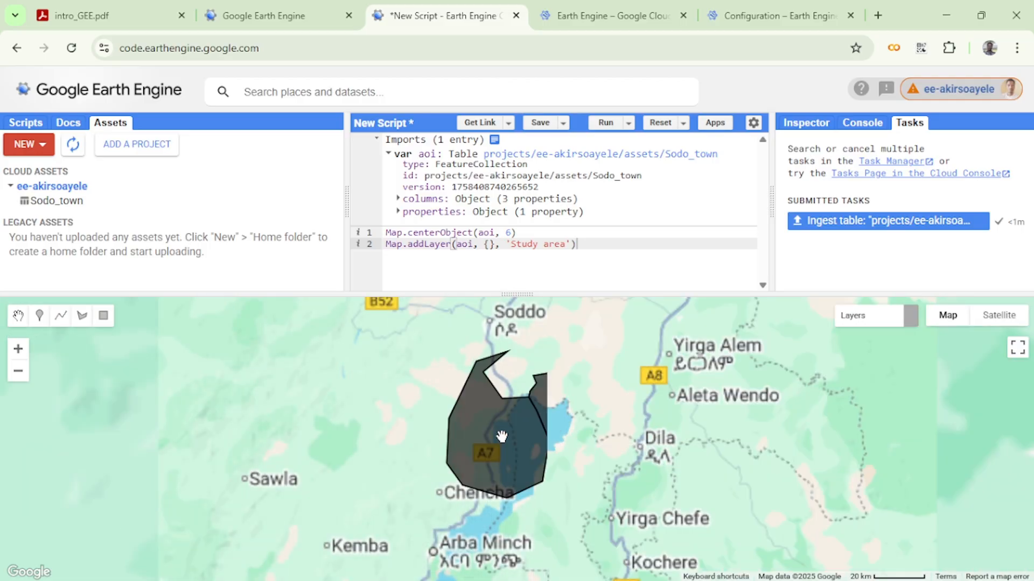
scroll(500, 440, up, 1)
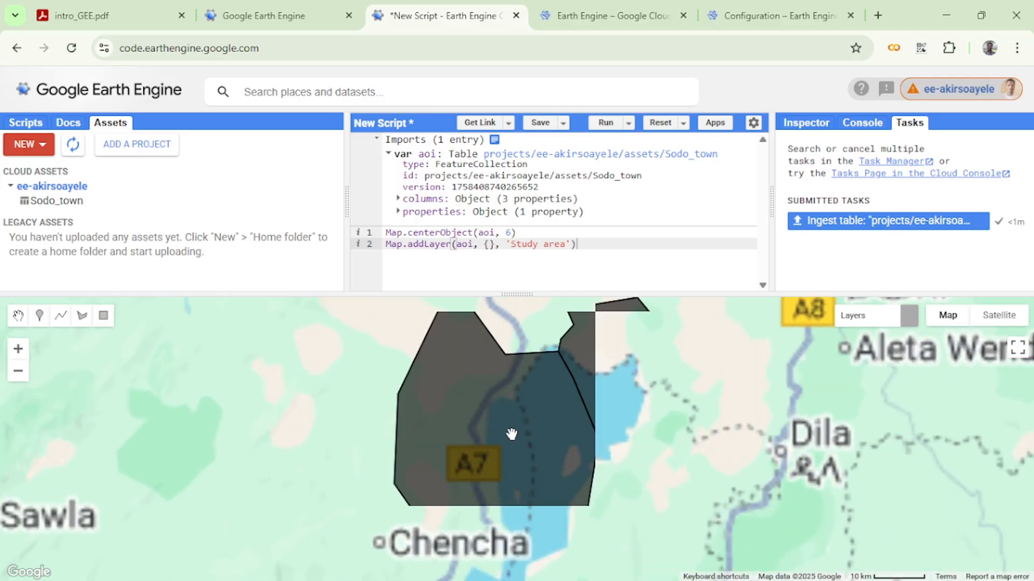
scroll(512, 433, up, 1)
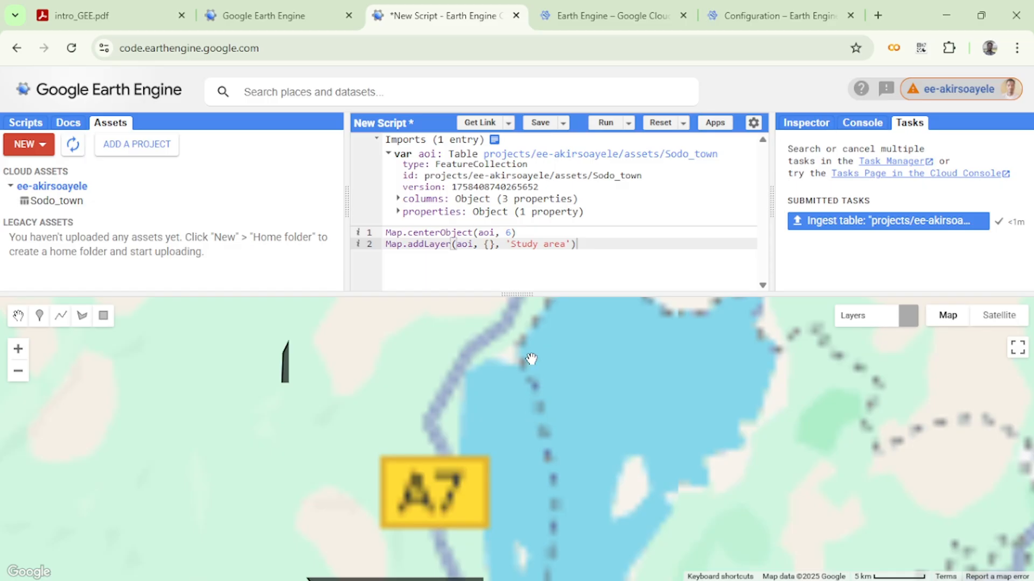
drag(518, 293, 518, 227)
drag(479, 343, 542, 475)
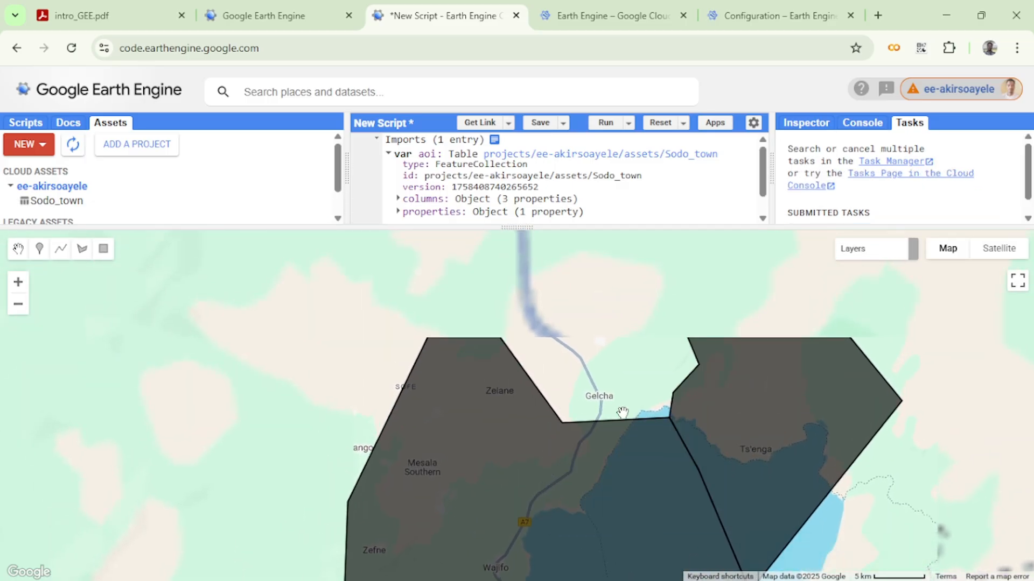
drag(641, 468, 527, 318)
drag(473, 477, 532, 314)
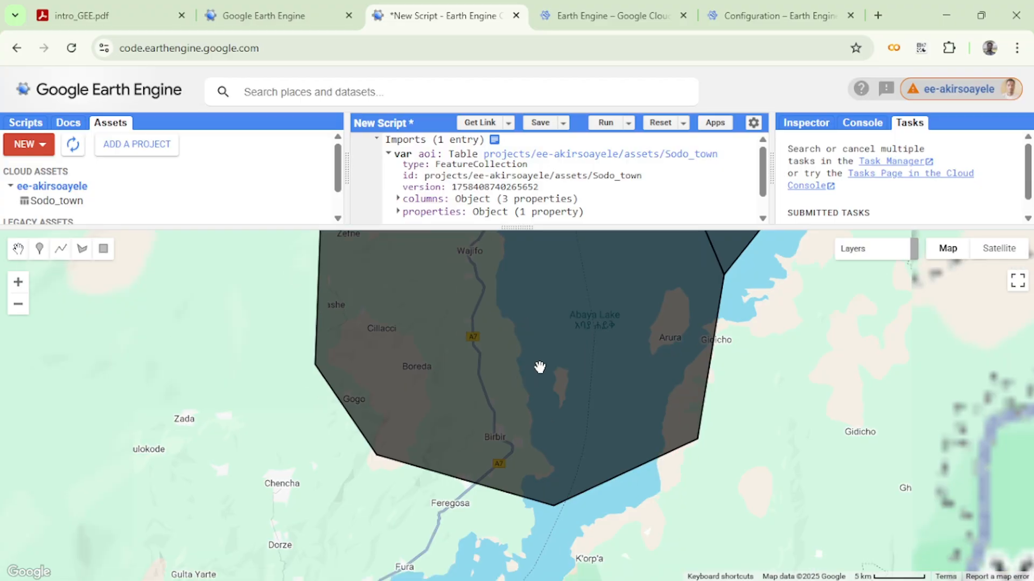
drag(541, 365, 534, 489)
drag(554, 390, 554, 510)
drag(639, 400, 563, 483)
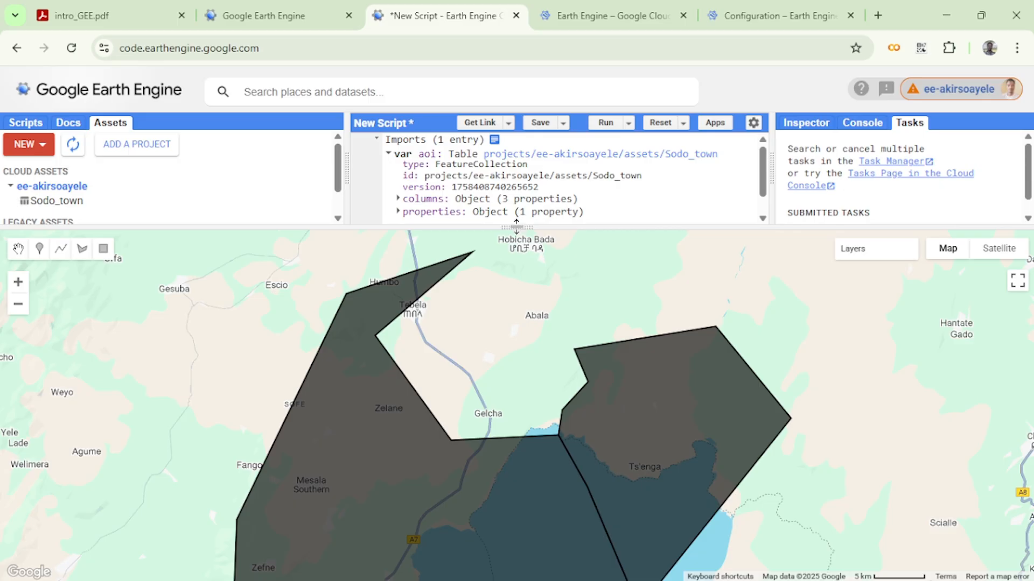
drag(516, 228, 558, 377)
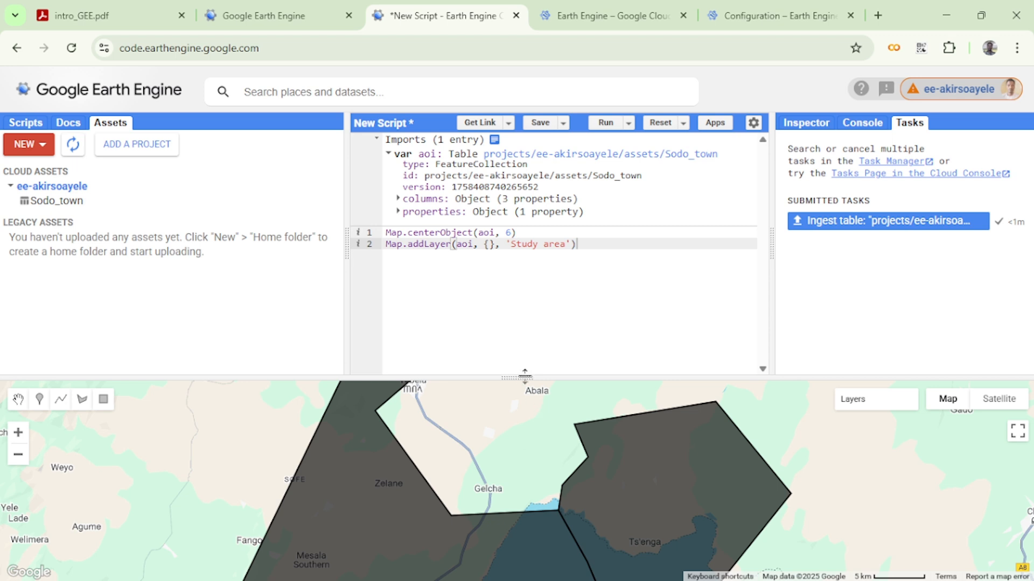
drag(524, 374, 519, 294)
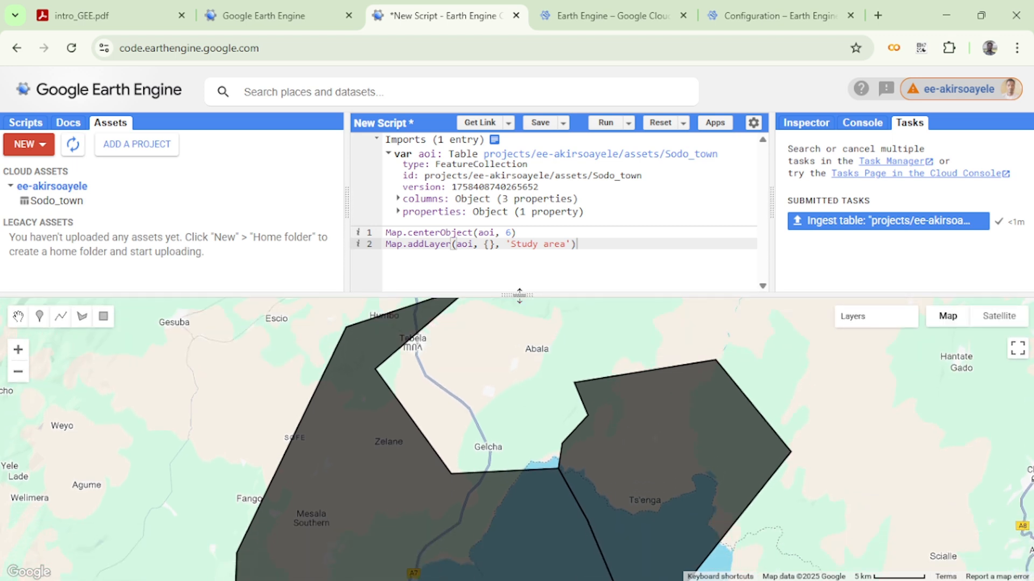
Step: Show the console, add print(aoi) on line 4 of the script, and run the script again
click(859, 126)
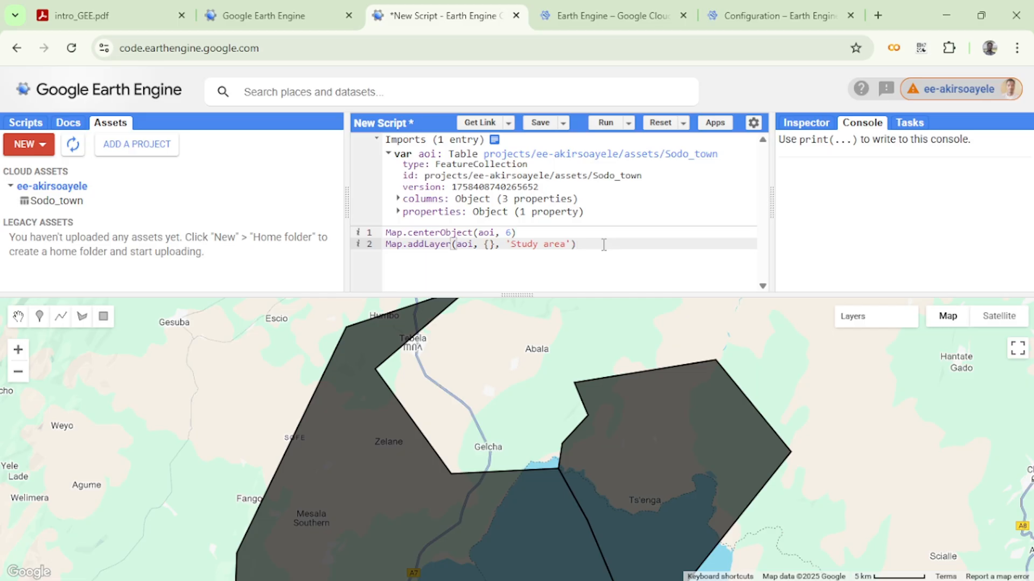
key(Return)
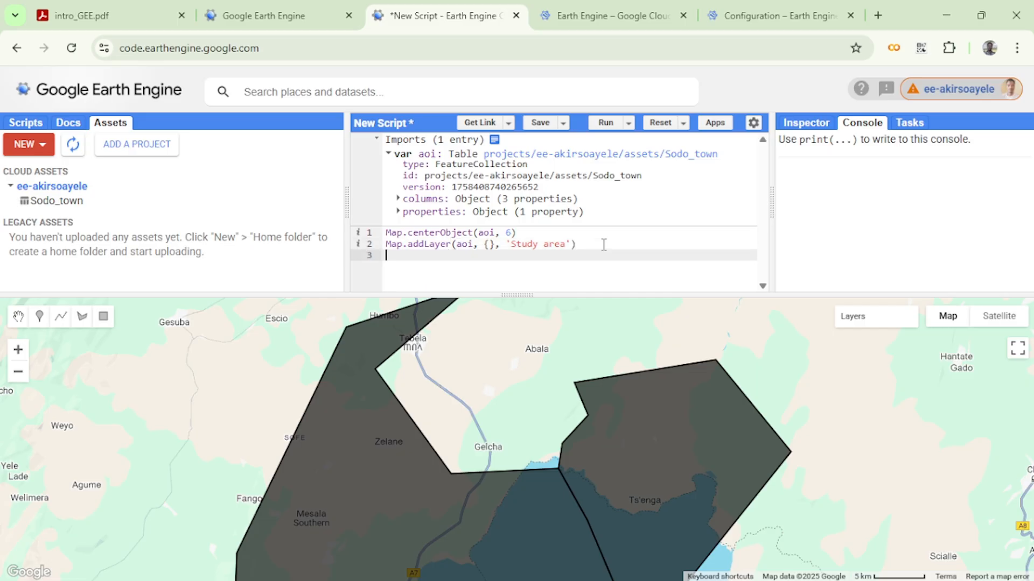
key(Return)
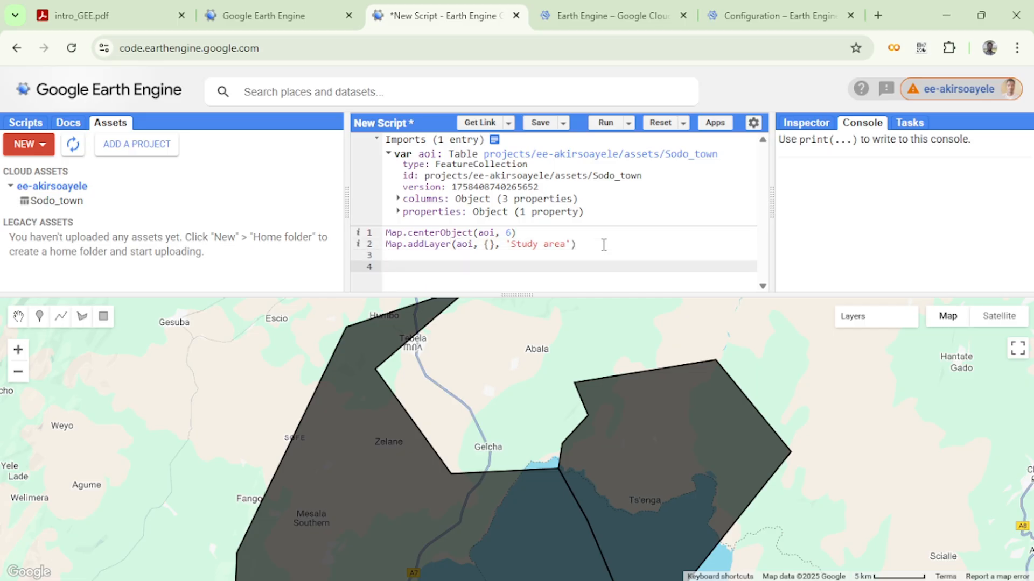
text(print(aoi)
click(453, 257)
click(451, 267)
click(607, 124)
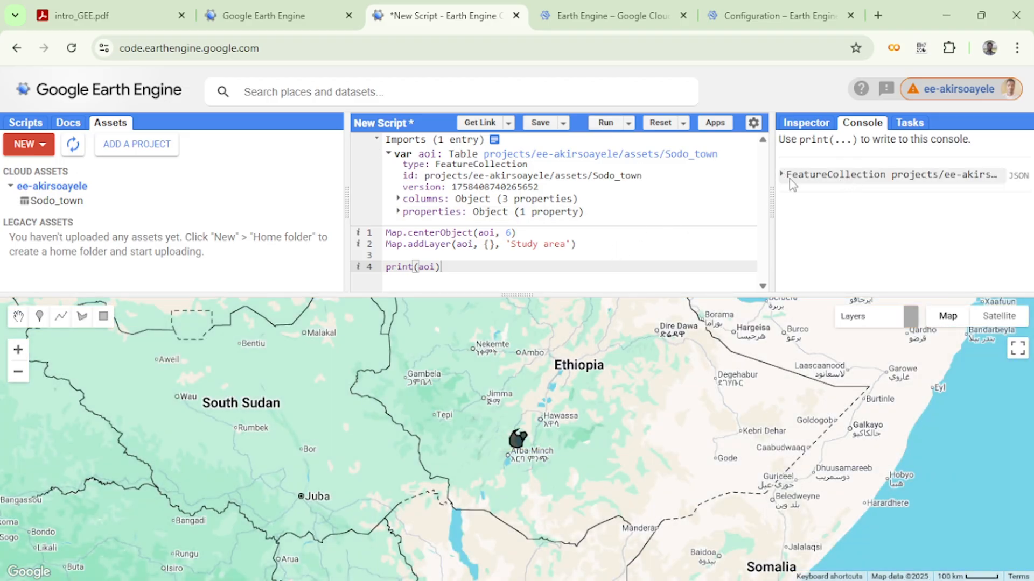
Step: Examine the columns and features of the printed aoi FeatureCollection in the console, then collapse its details
click(782, 174)
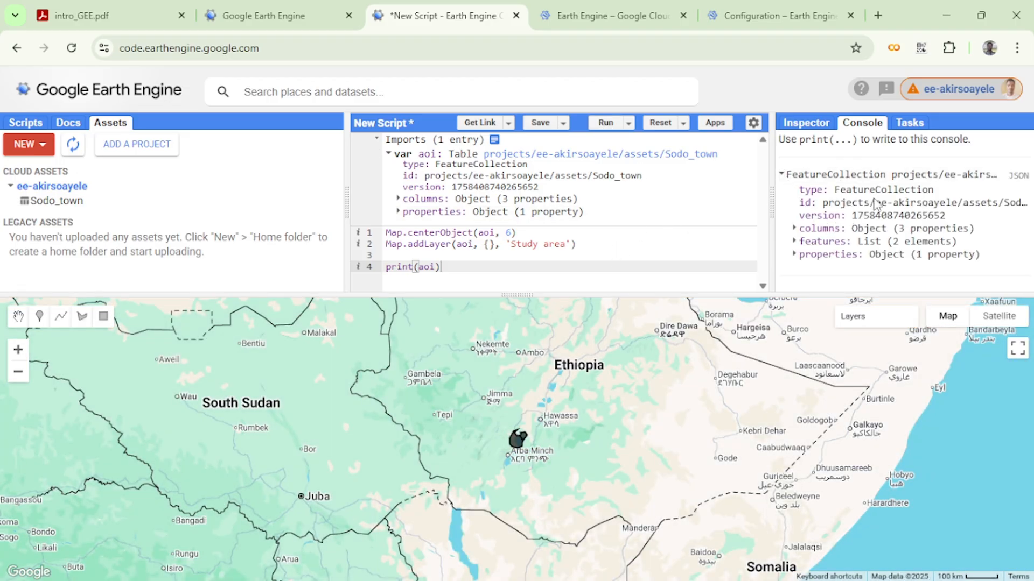
click(794, 228)
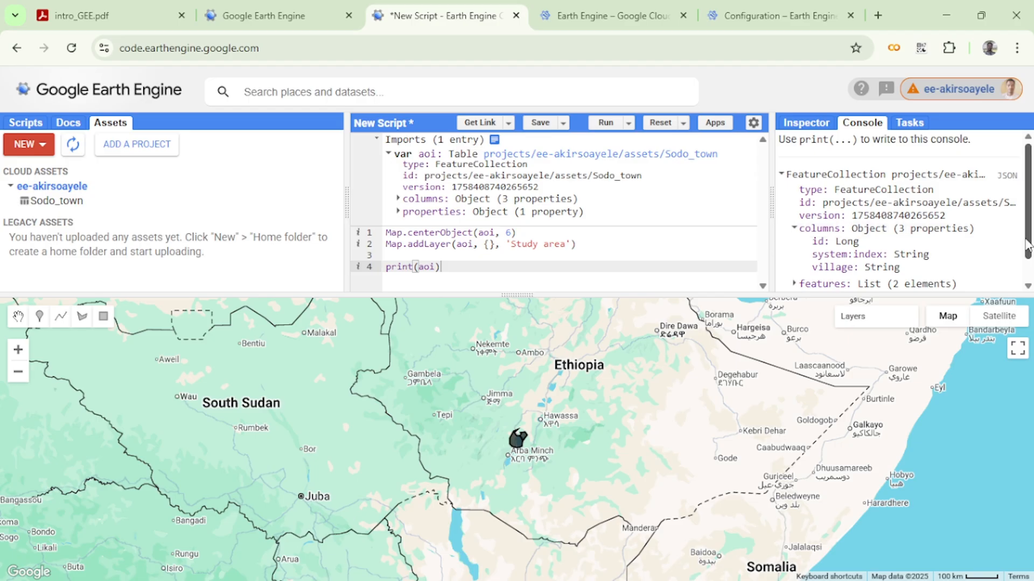
scroll(948, 253, down, 1)
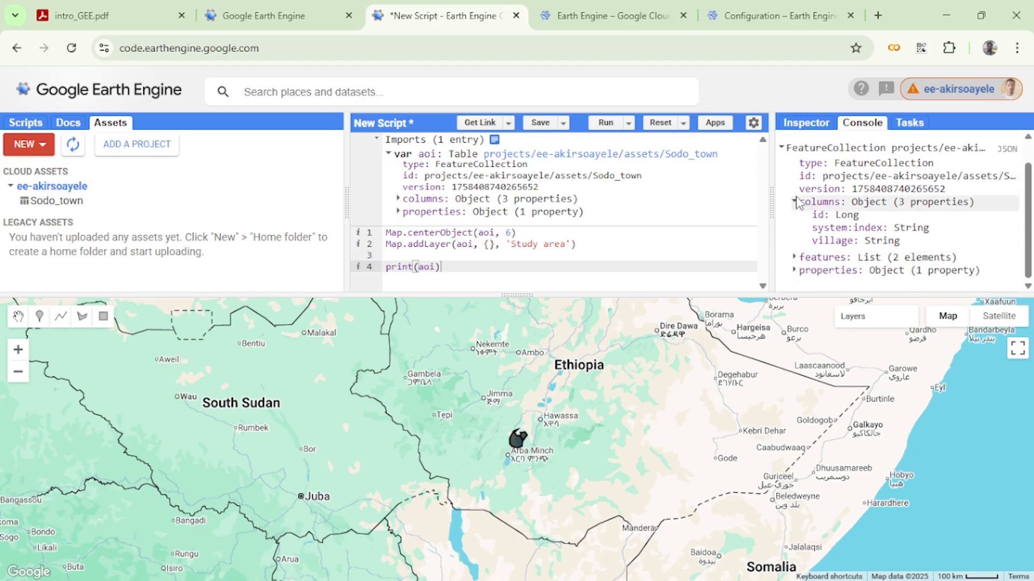
click(795, 202)
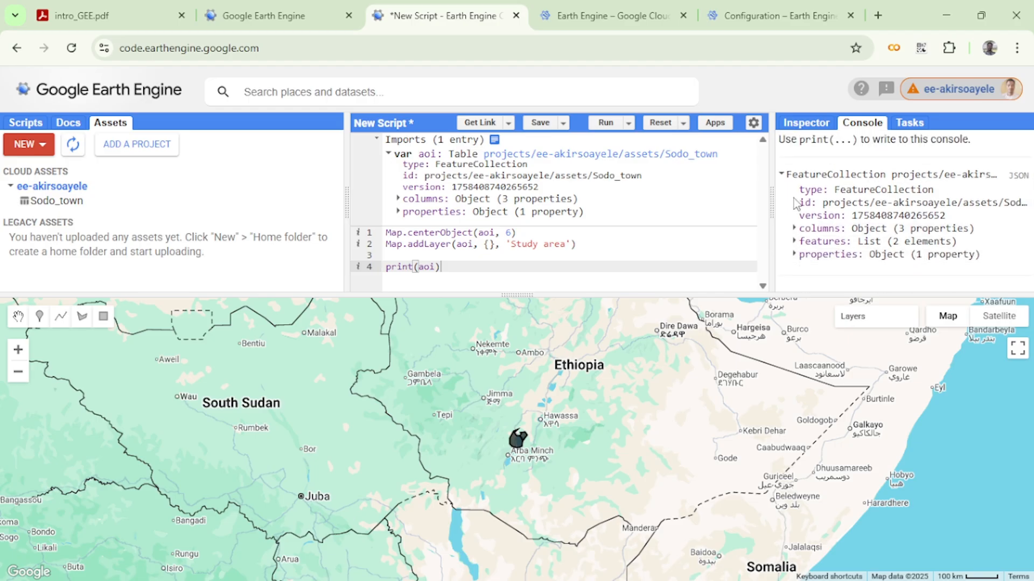
click(795, 242)
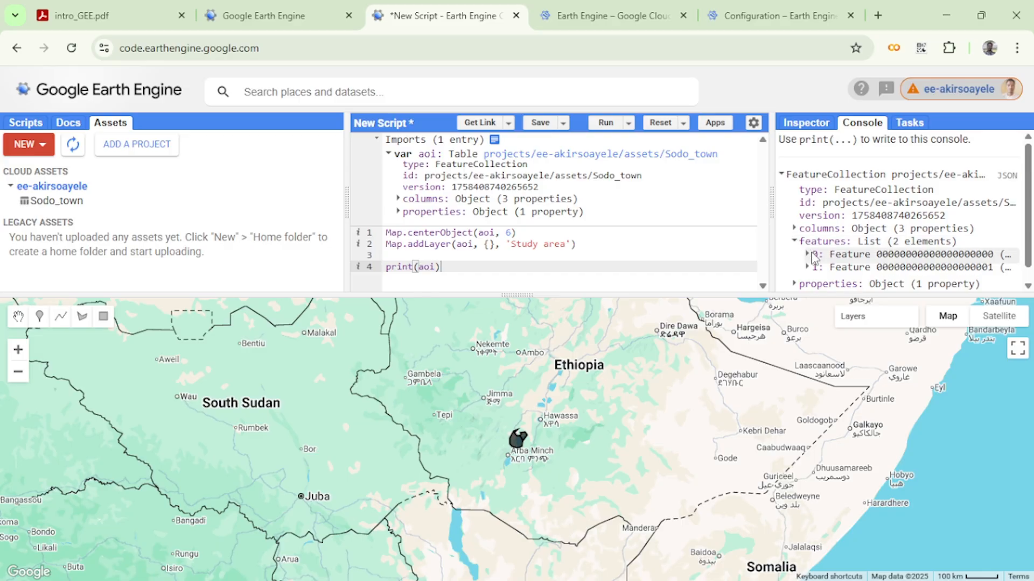
click(795, 229)
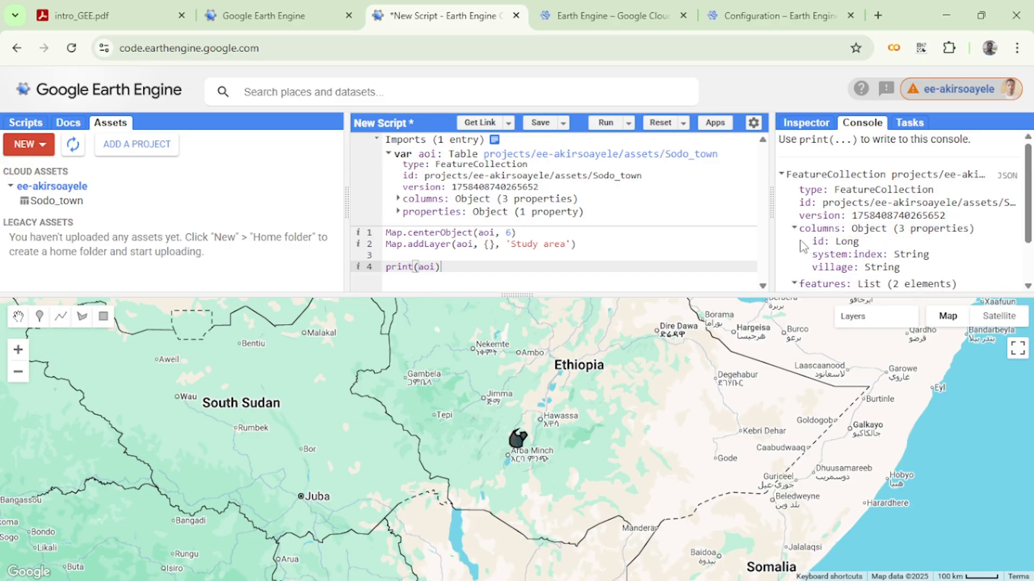
click(795, 229)
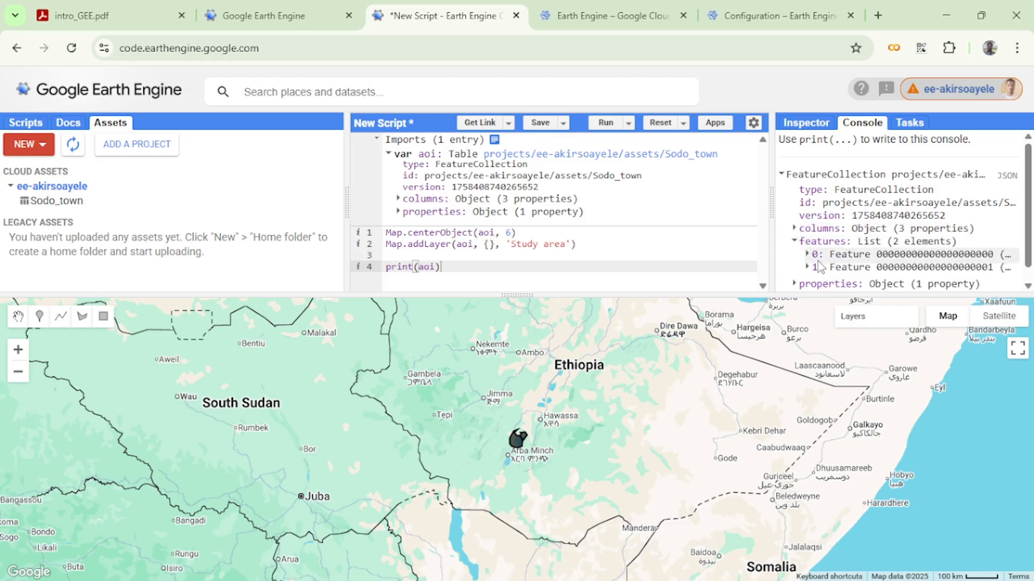
click(787, 177)
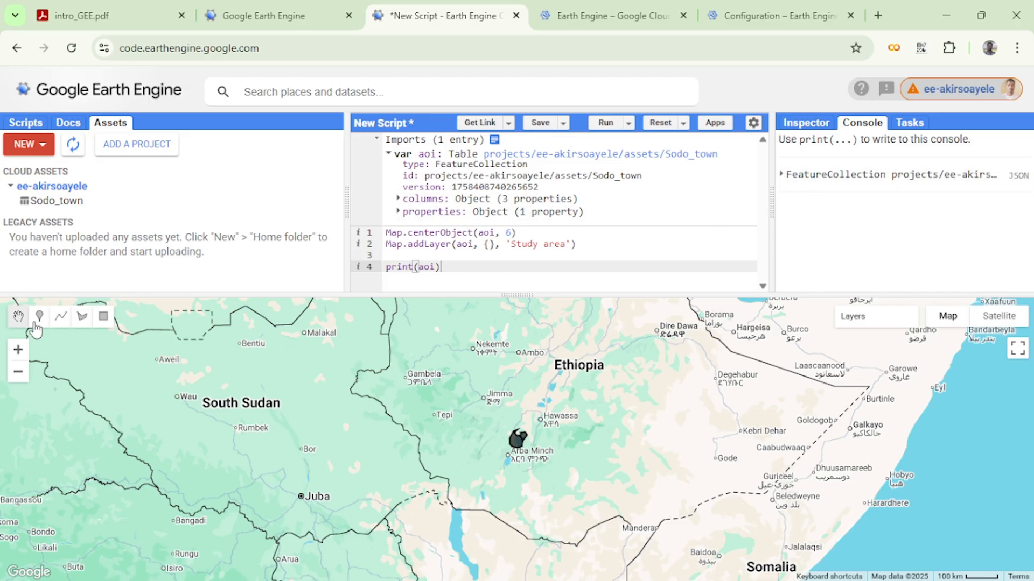
Step: Show the script repositories and give the code editor area slightly more height above the map
click(33, 122)
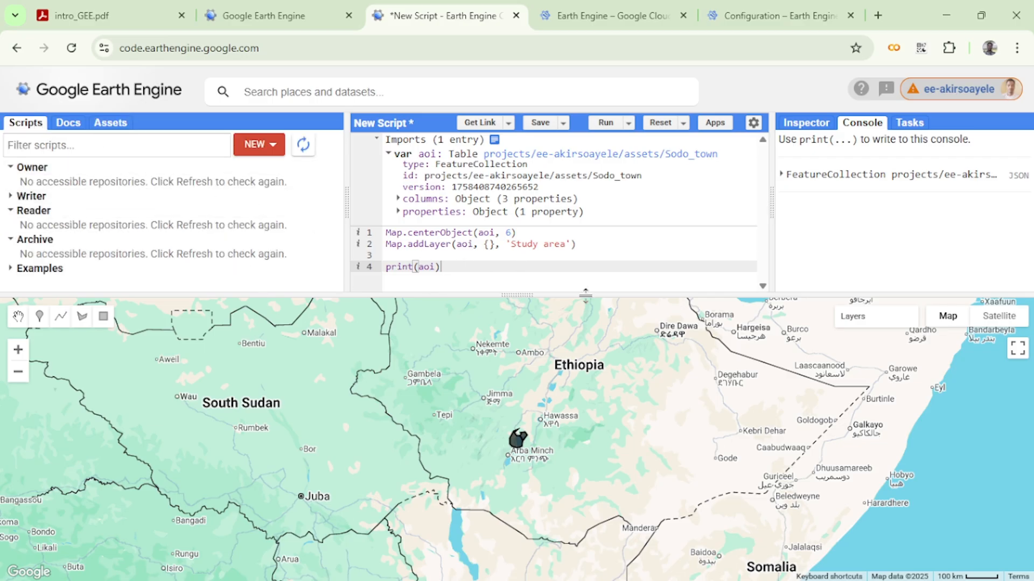
drag(520, 295, 552, 325)
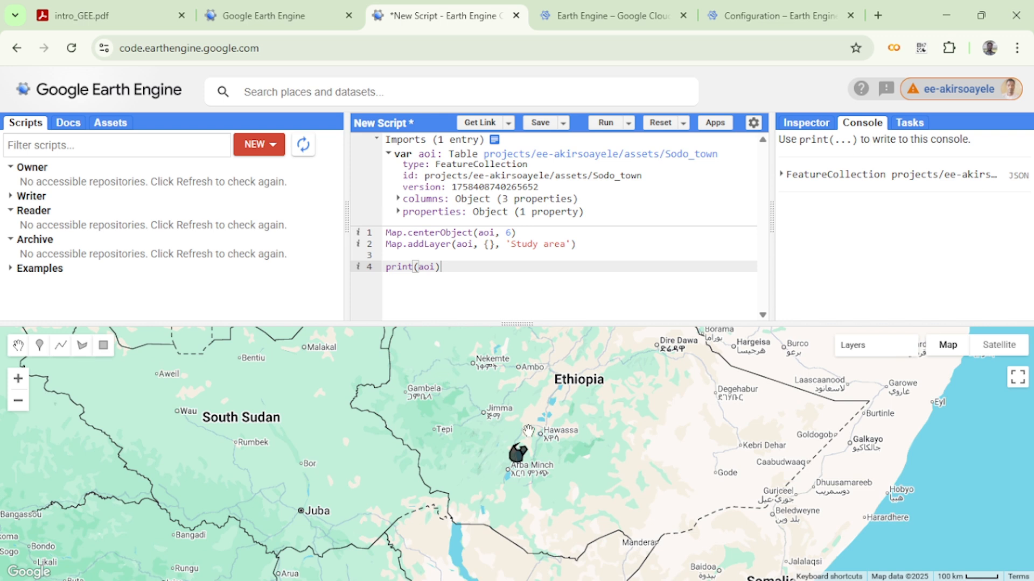